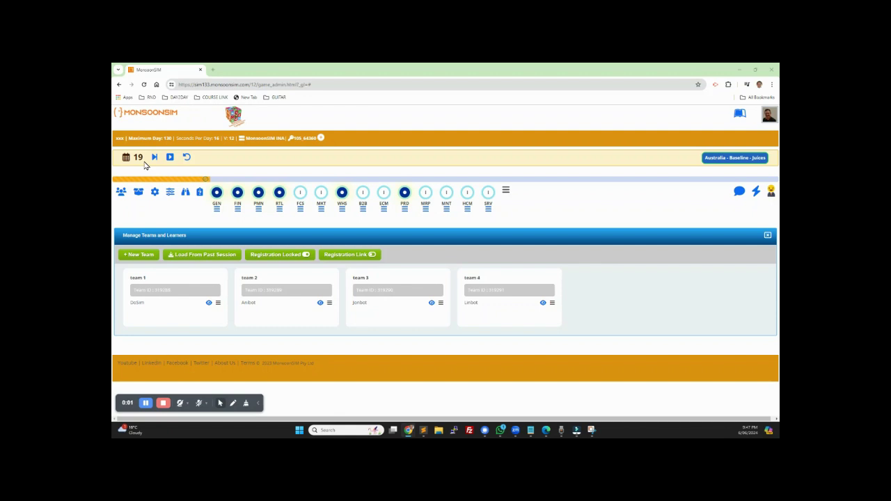
Reset the game to its starting day and advance it day by day to day 3.
click(186, 159)
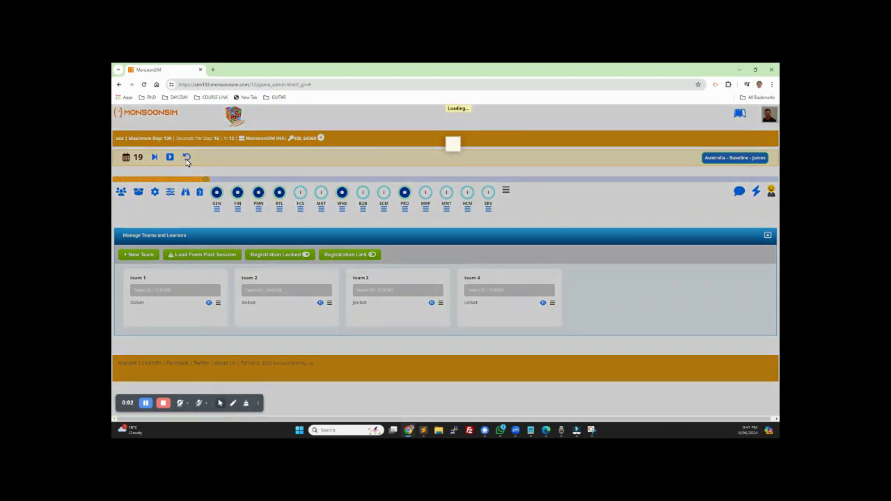
click(518, 187)
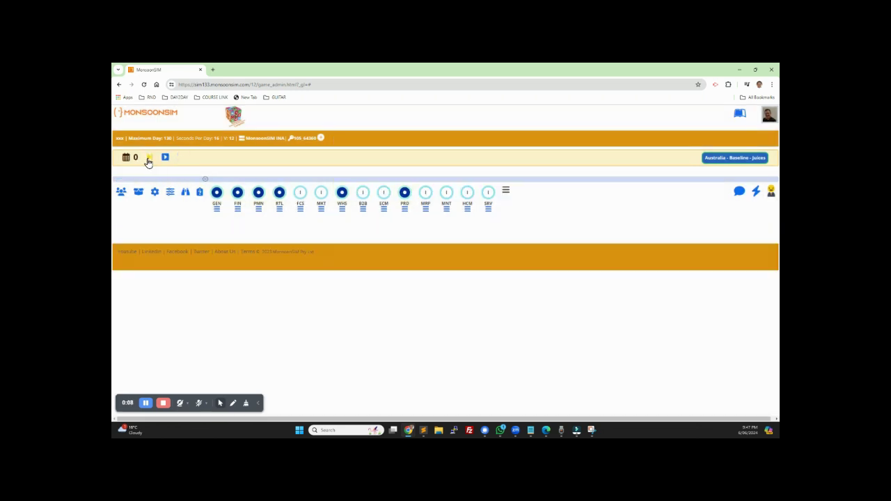
click(149, 159)
click(149, 159)
Check the game's automatic run settings for maximum day and seconds per day without starting the run.
click(165, 159)
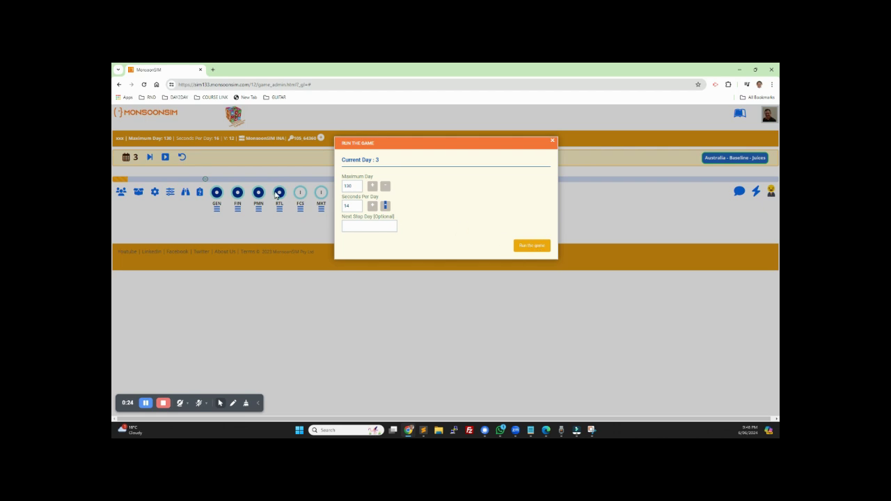
click(553, 143)
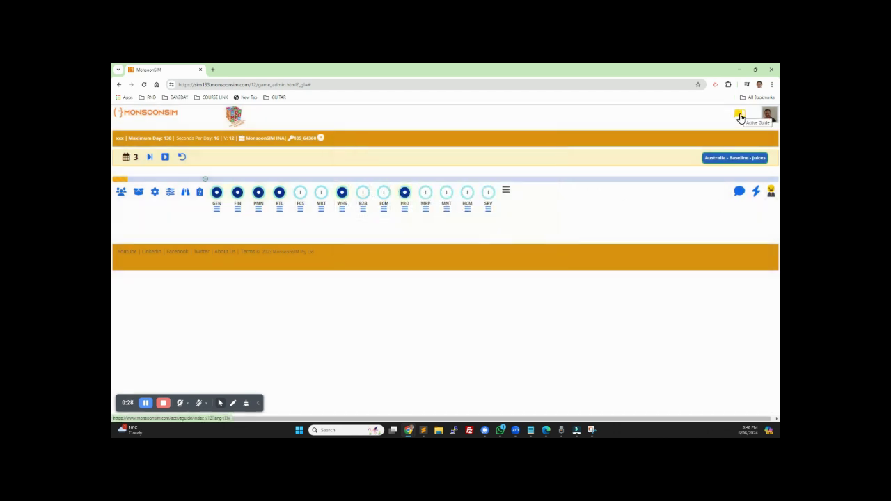
Review the learner activity log, filtering it by team 1, team 2, team 3 and team 4 in turn.
click(756, 193)
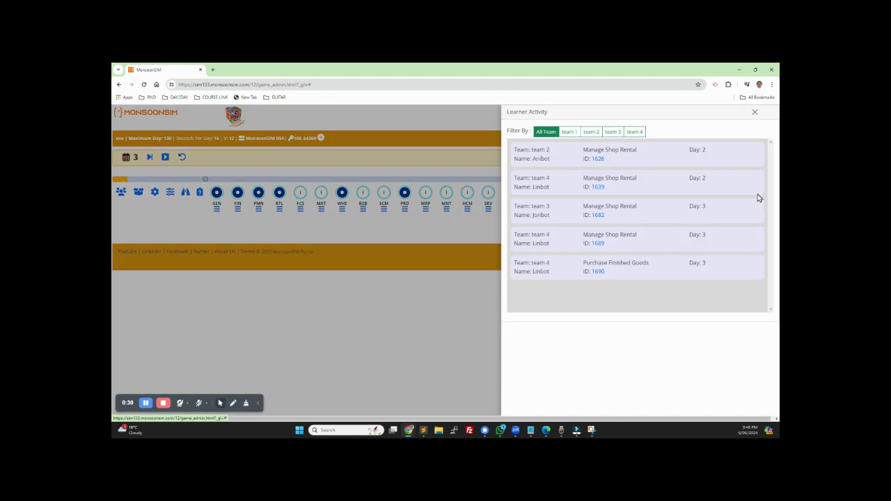
click(569, 136)
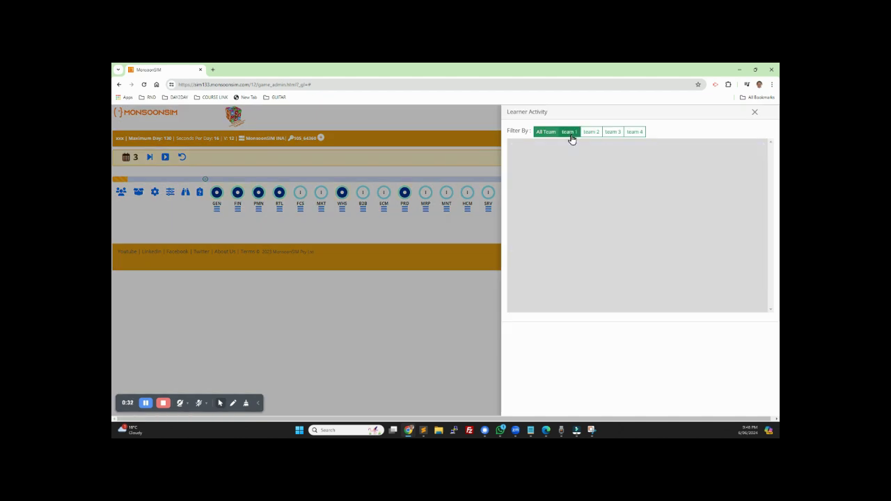
click(592, 136)
click(611, 135)
click(632, 135)
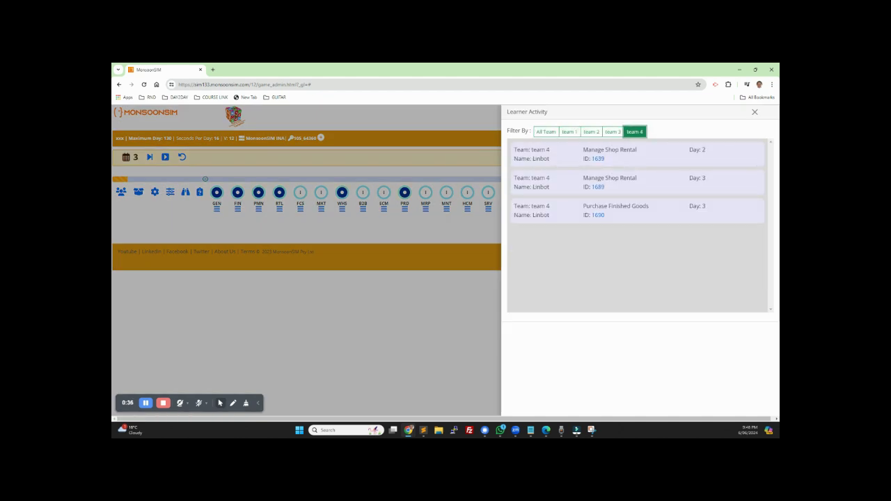
click(756, 113)
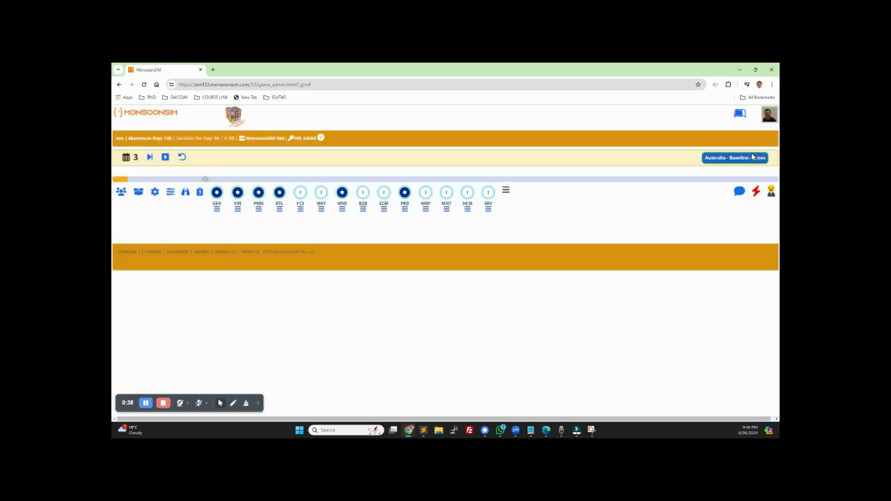
Open the Boz assistant chat and choose team 1 as the team to check.
click(772, 192)
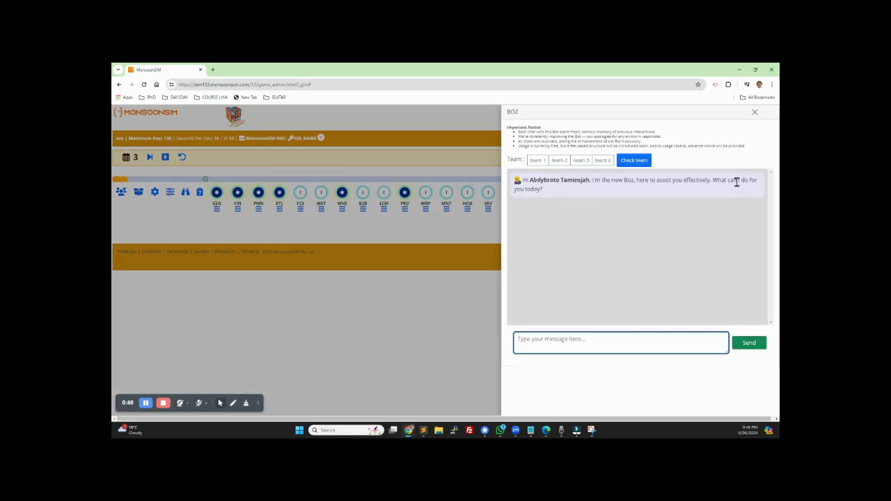
click(536, 161)
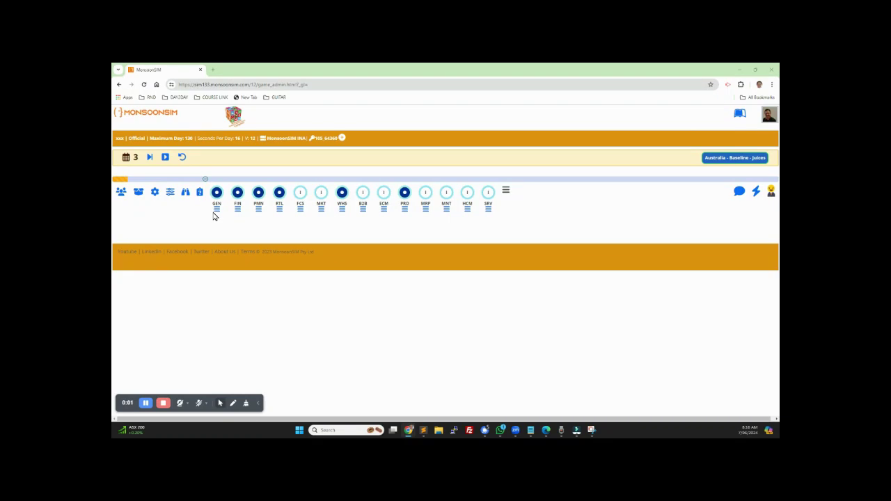
Open the GEN game parameters and expand the detailed settings under Product 1 Allow.
click(217, 209)
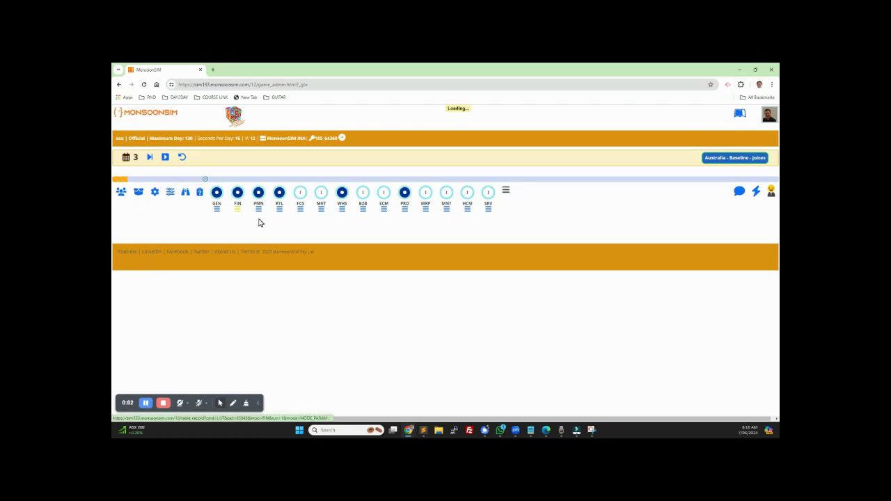
scroll(377, 237, down, 3)
scroll(376, 237, down, 1)
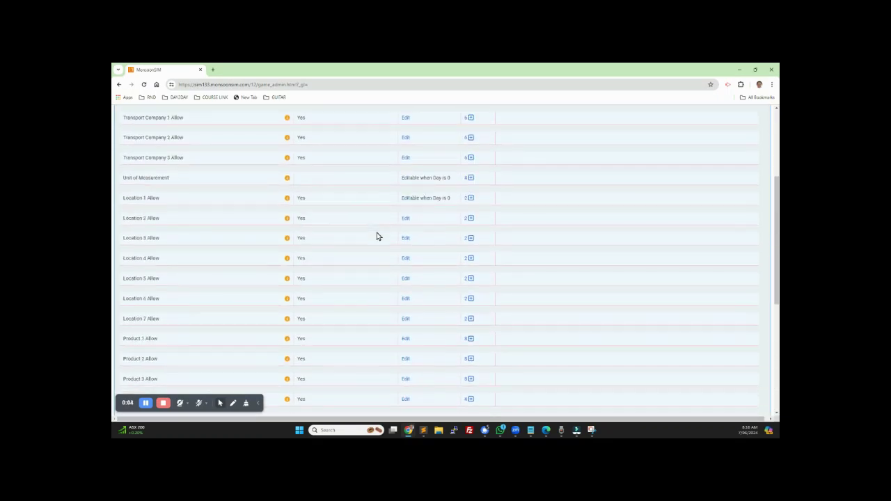
drag(129, 291, 160, 293)
click(470, 295)
scroll(529, 291, down, 1)
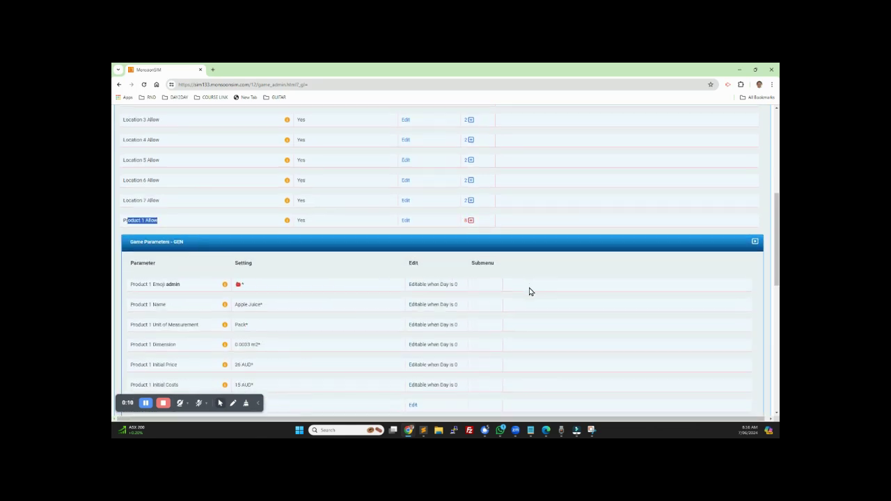
Examine Product 1's name, dimension, initial price and costs, expire day and bill of material.
drag(141, 304, 263, 307)
scroll(290, 313, down, 1)
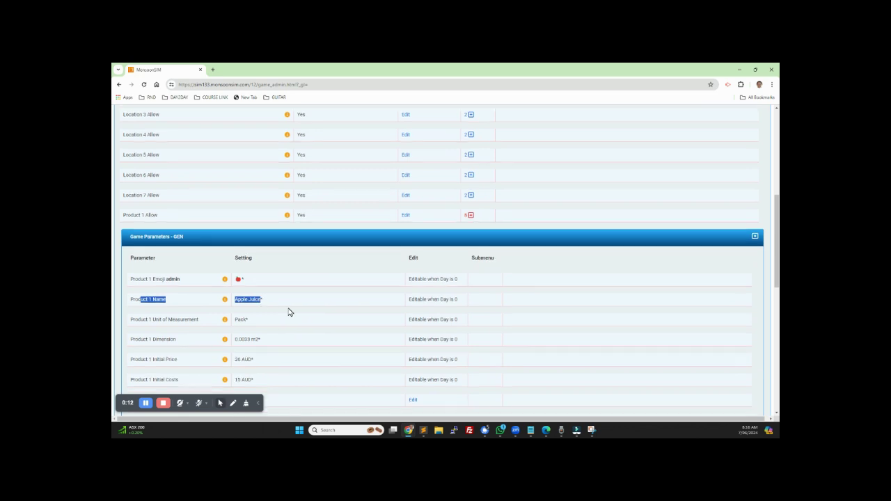
drag(140, 273, 298, 314)
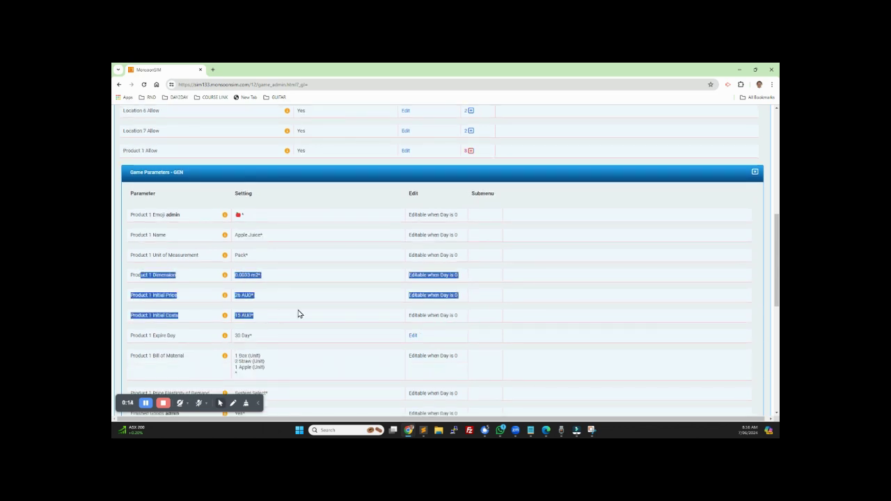
scroll(298, 314, down, 1)
drag(147, 265, 275, 313)
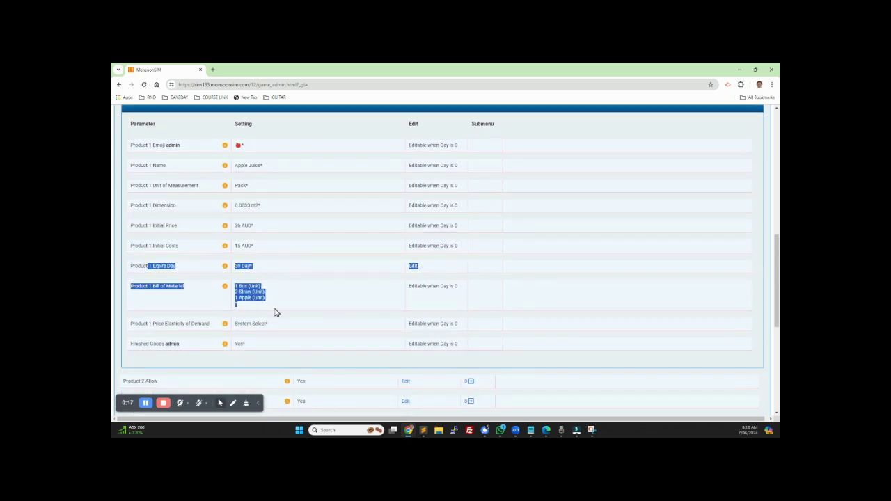
scroll(336, 309, up, 10)
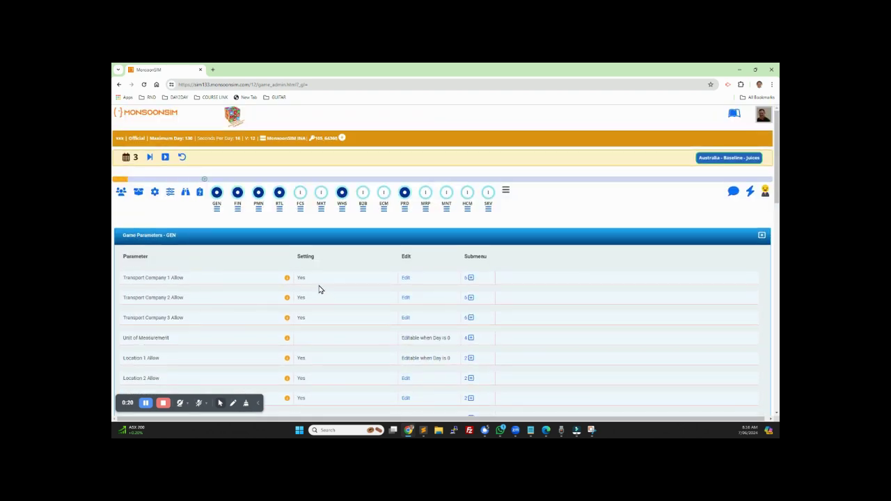
Open the RTL game parameters and examine the retail demand per day setting.
click(280, 209)
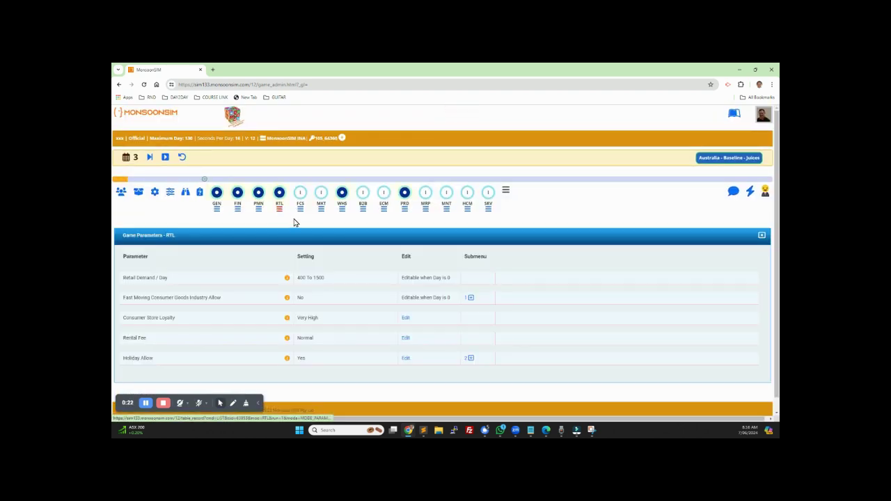
drag(123, 277, 349, 284)
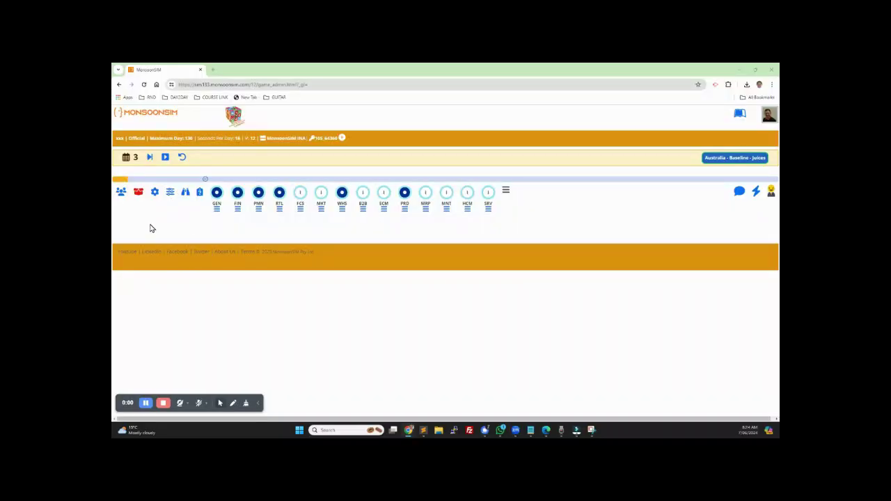
Open the product sets under Configuration and Course and look over Gadgets, Cafe Drinks, Automobiles and Medical Mask.
click(139, 194)
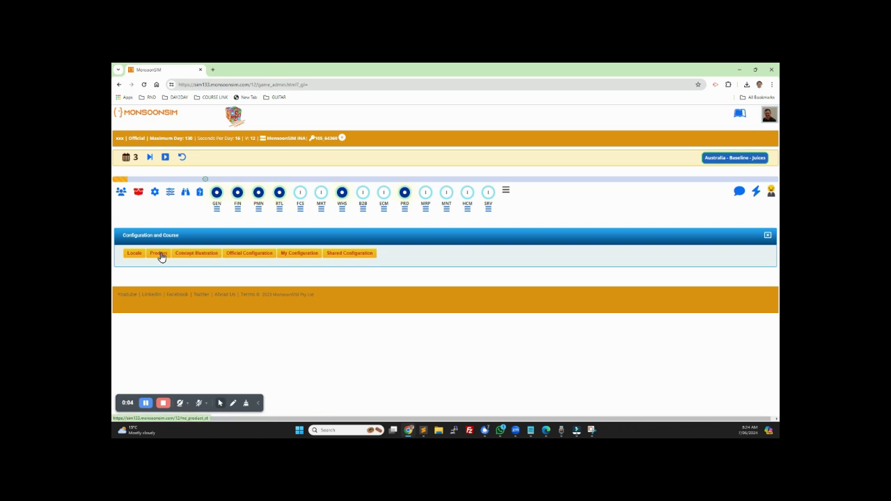
click(159, 254)
scroll(345, 278, down, 3)
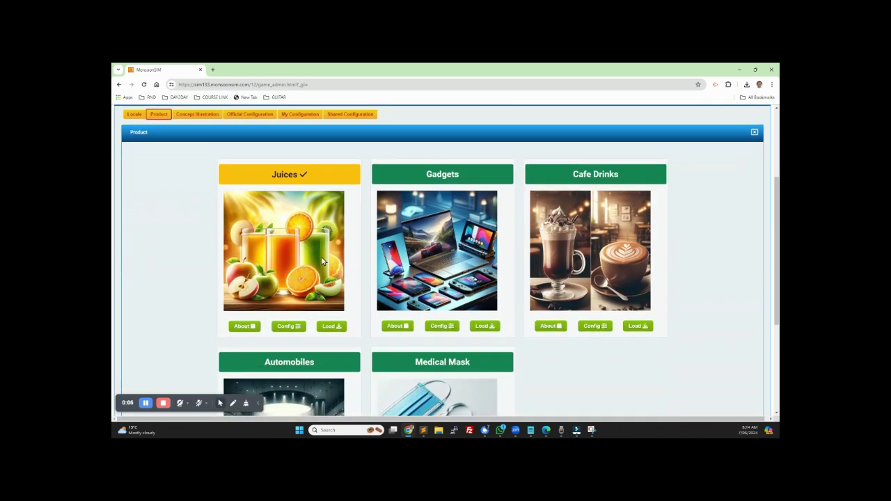
double_click(441, 175)
double_click(596, 174)
double_click(292, 361)
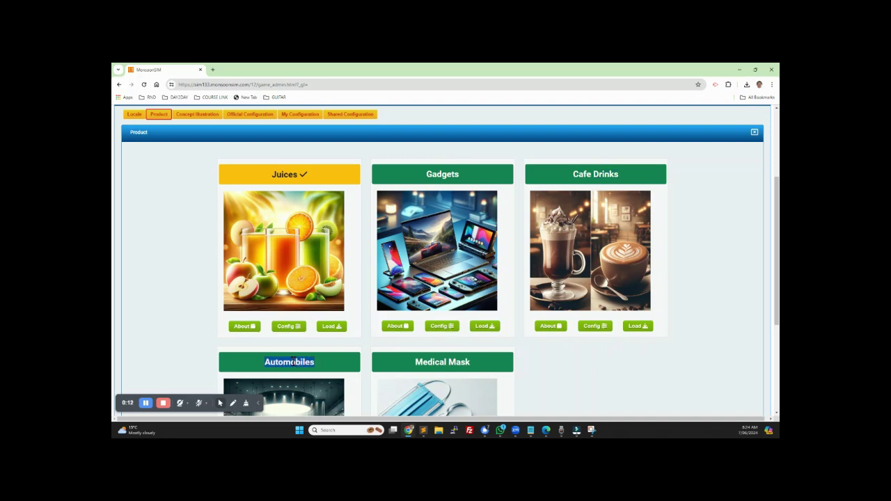
double_click(441, 362)
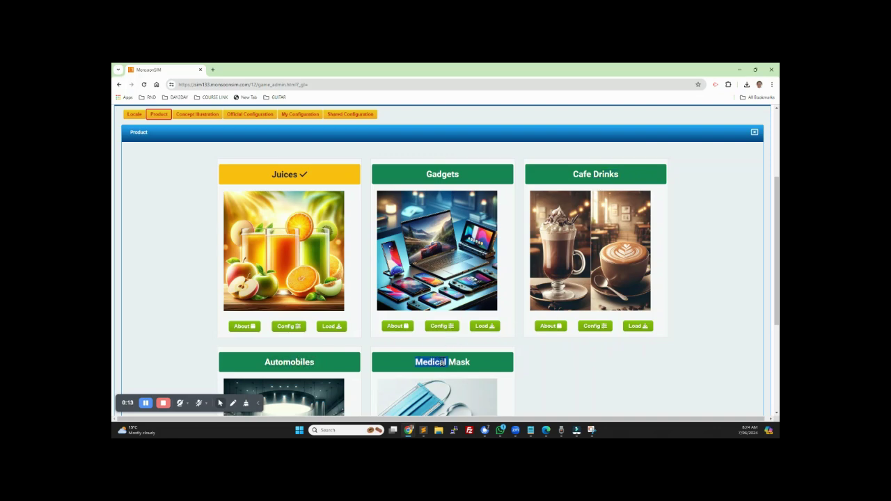
View the course slides about the Cafe Drinks product set up to the Hot Chocolate materials, and close them.
click(552, 327)
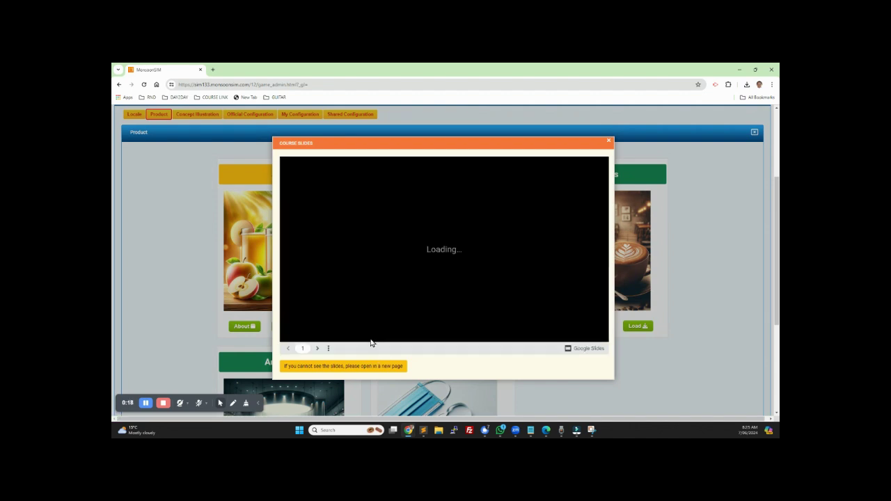
click(316, 350)
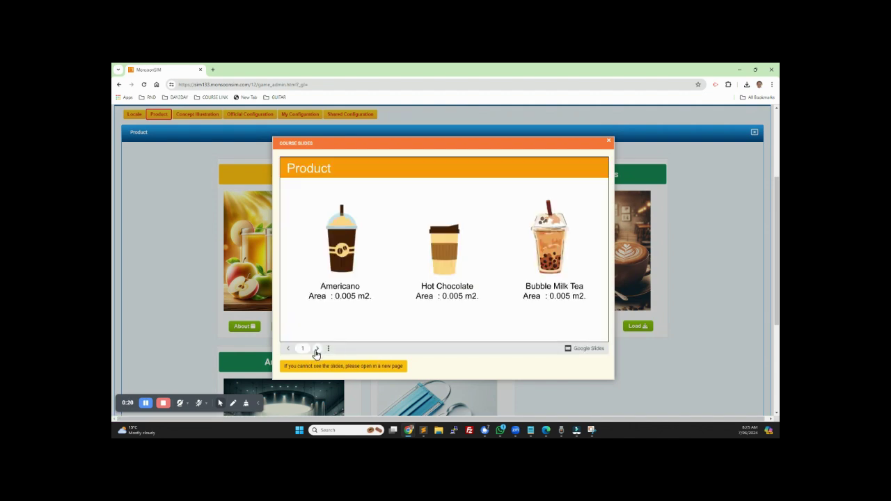
click(316, 349)
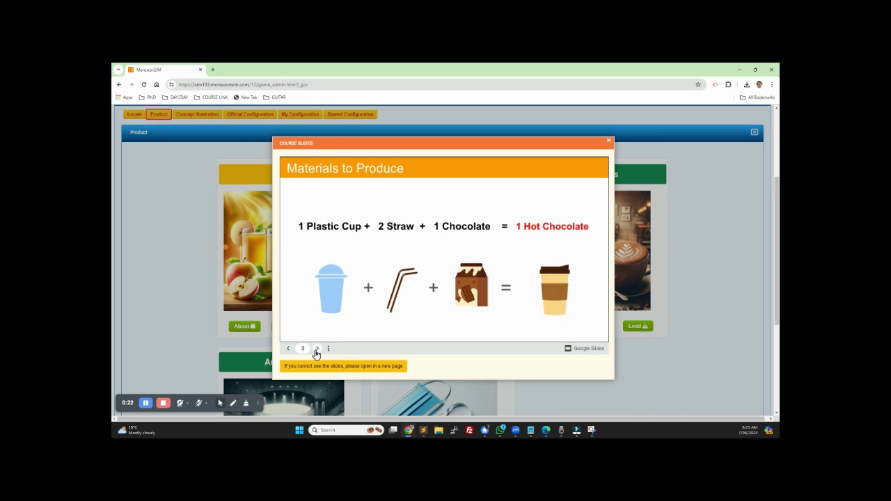
click(609, 141)
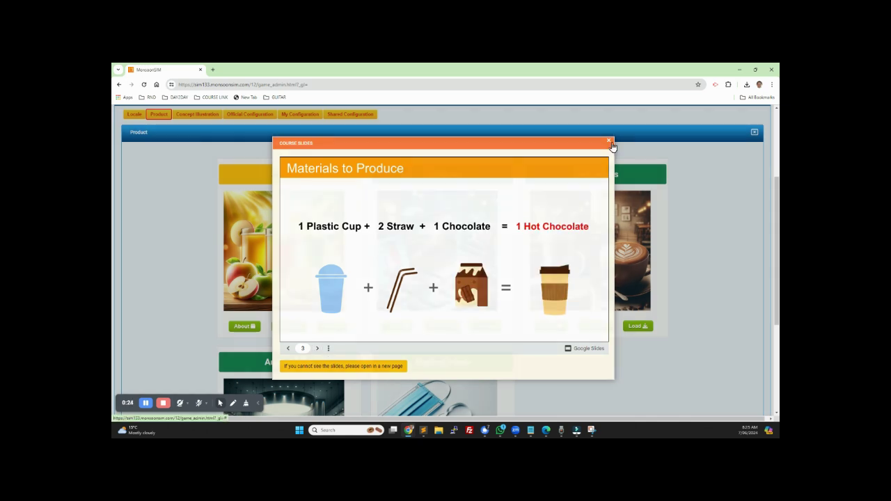
Examine the Cafe Drinks product configuration, including B2B settings, bills of material, expire days and product names, and close it.
click(594, 325)
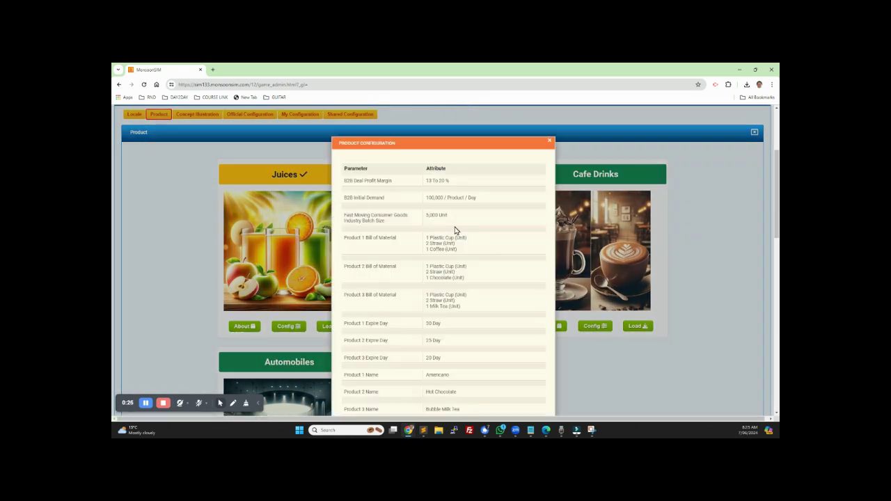
drag(350, 180, 476, 205)
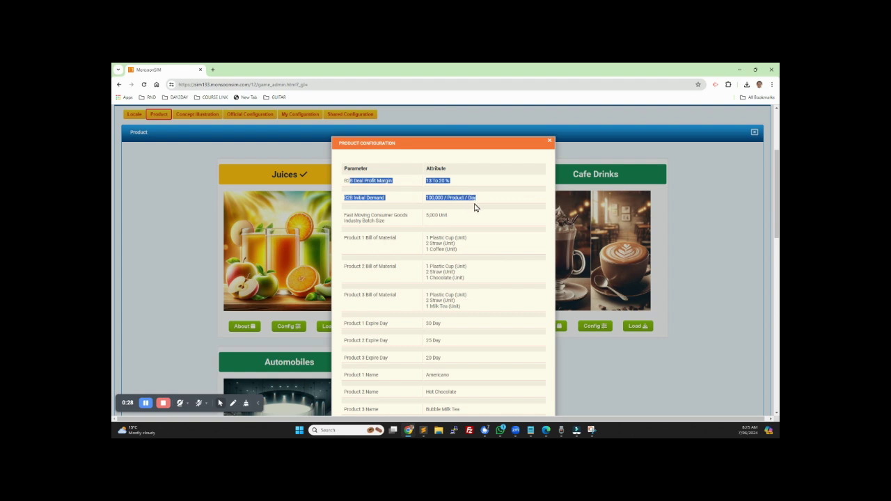
drag(359, 216, 471, 304)
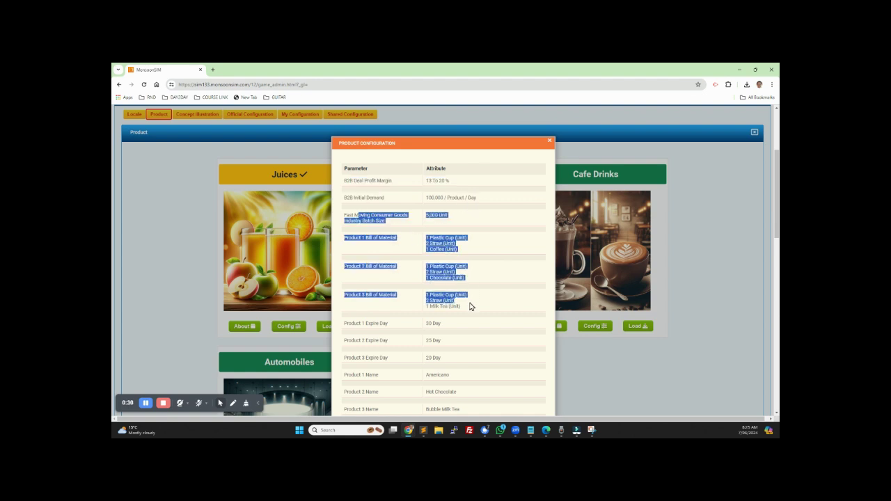
drag(356, 323, 463, 380)
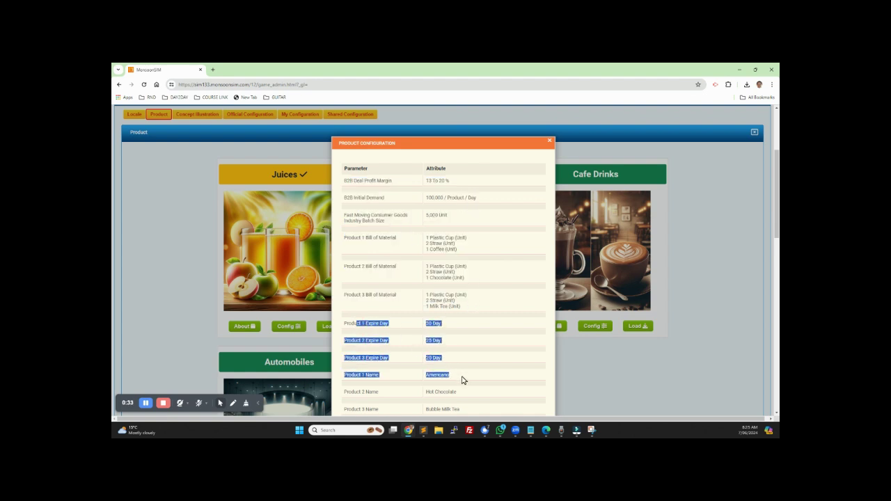
scroll(463, 354, down, 1)
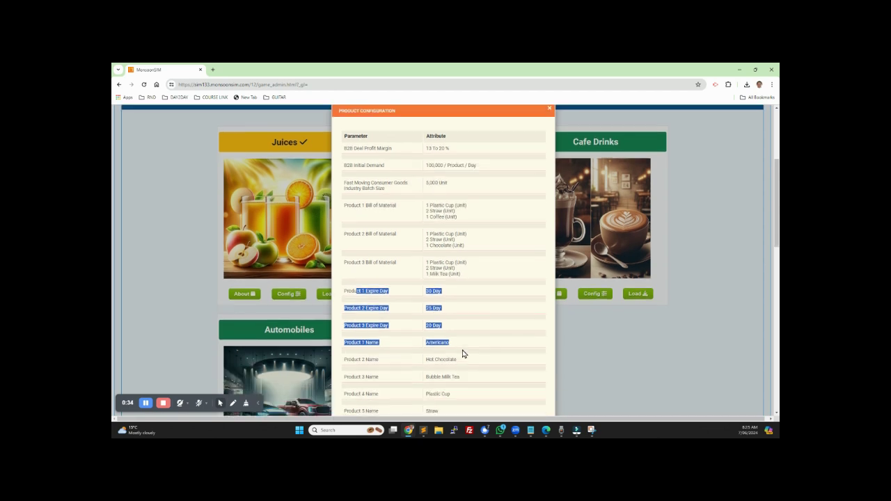
scroll(463, 354, down, 1)
scroll(463, 353, up, 3)
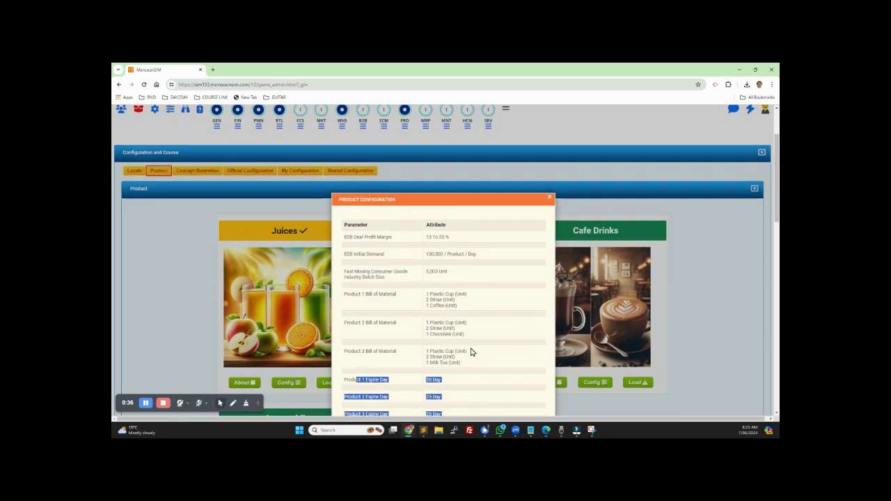
click(553, 213)
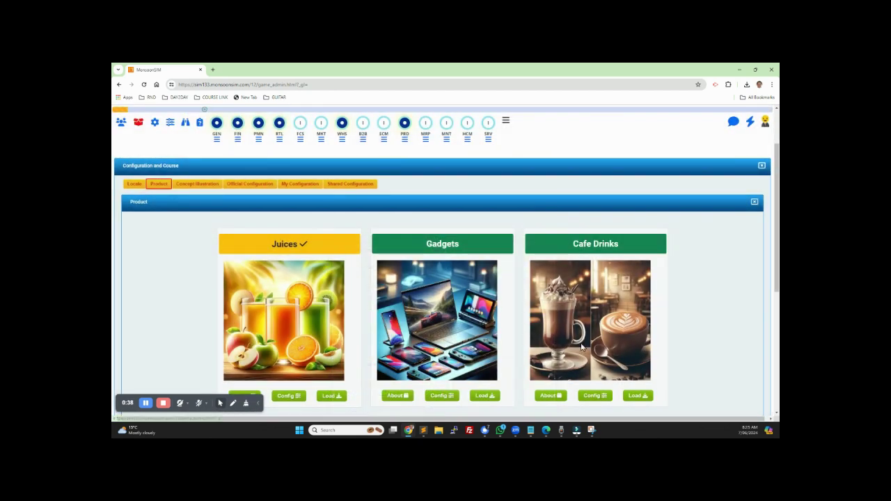
Load the Cafe Drinks product set, looking through its listed configuration changes first and confirming with YES.
click(644, 397)
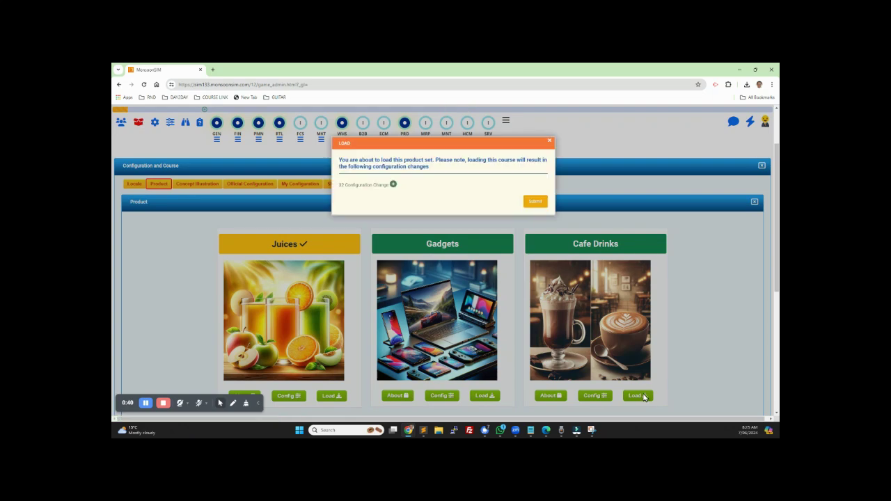
click(394, 185)
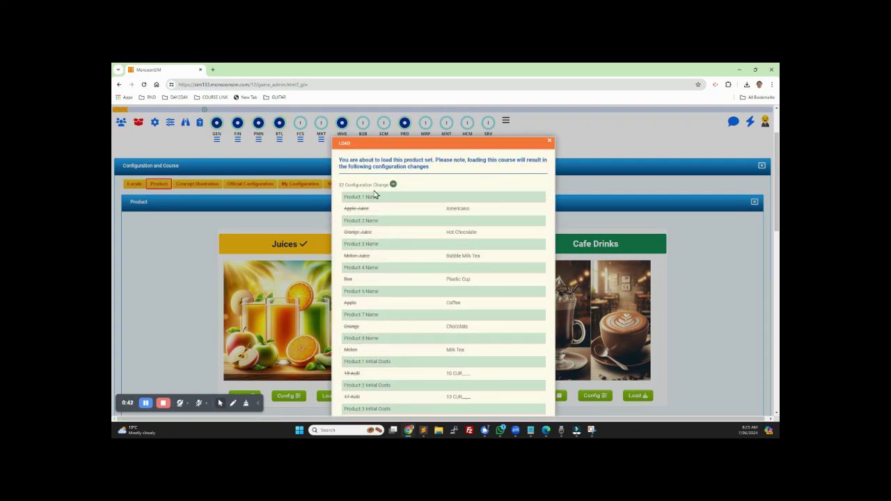
scroll(439, 302, down, 2)
scroll(438, 302, down, 6)
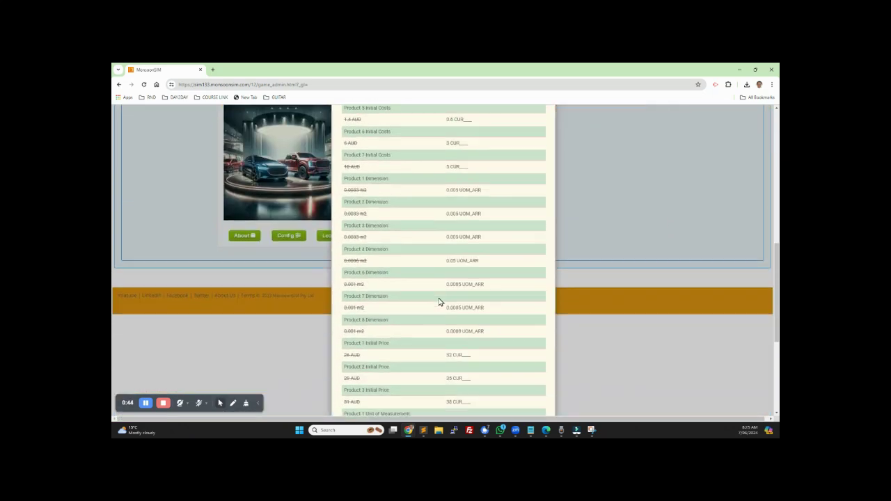
click(535, 404)
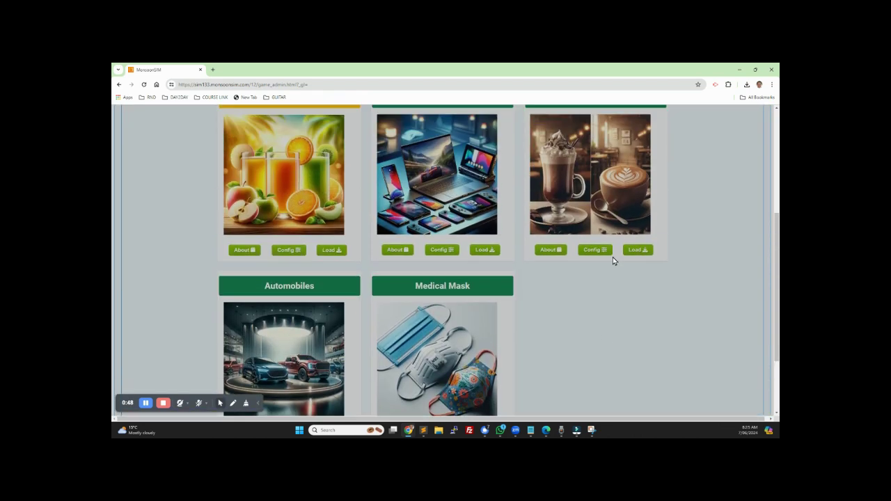
click(374, 156)
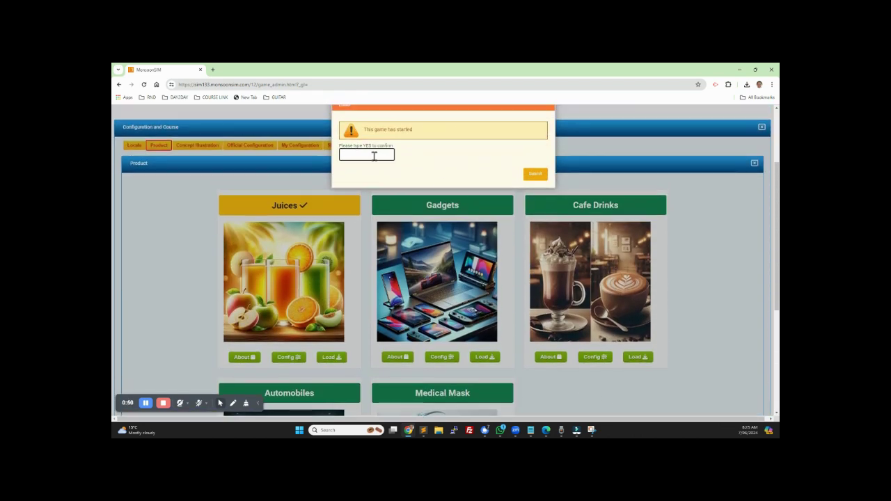
text(YES)
key(Return)
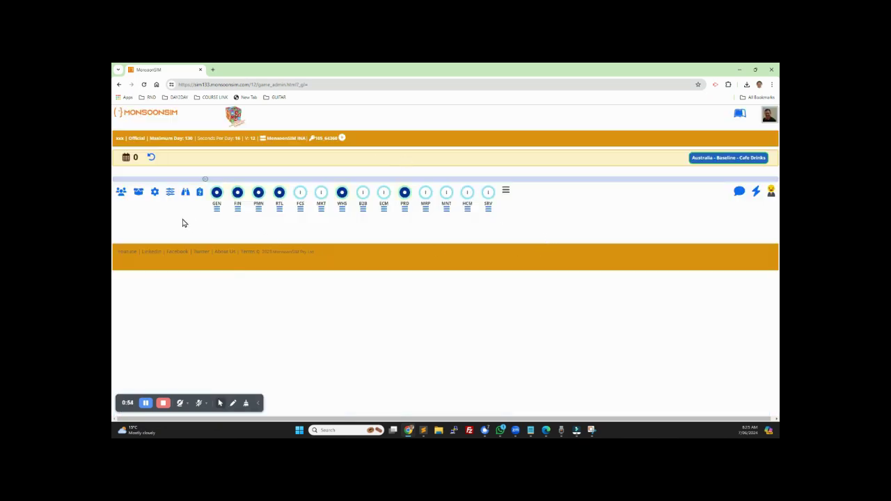
Reopen the product sets under Configuration and Course to check which set is loaded.
click(139, 193)
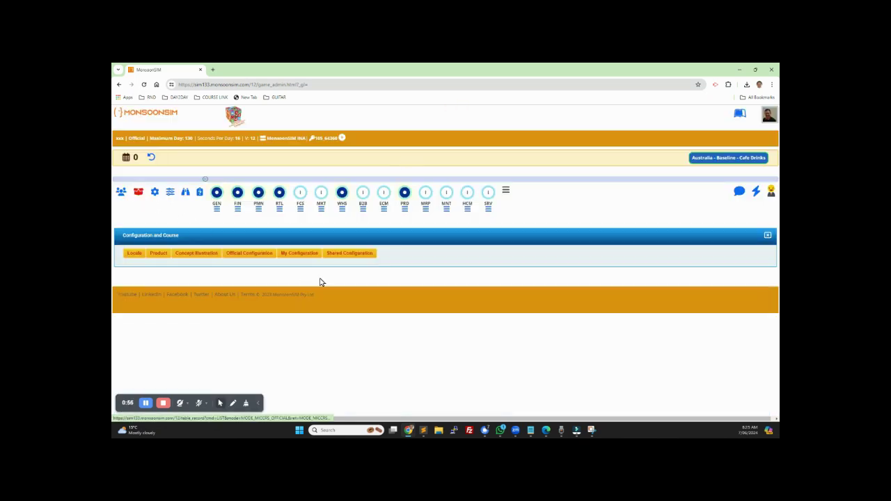
click(159, 255)
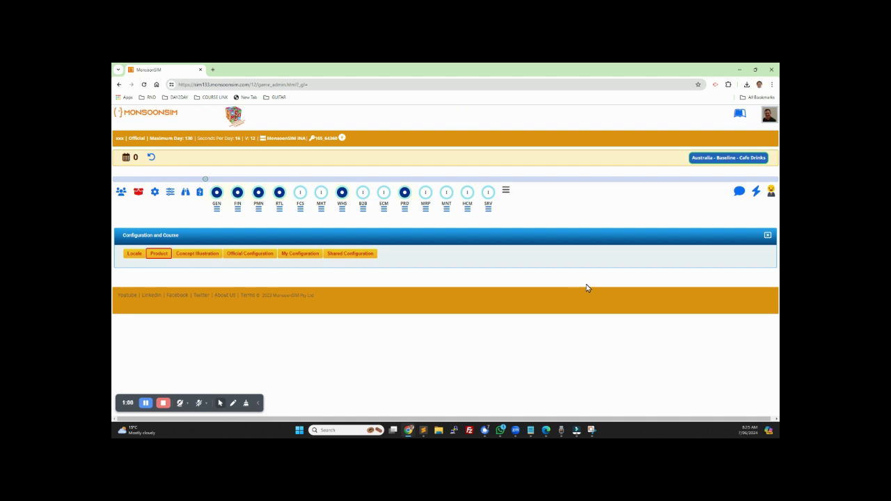
scroll(613, 292, down, 2)
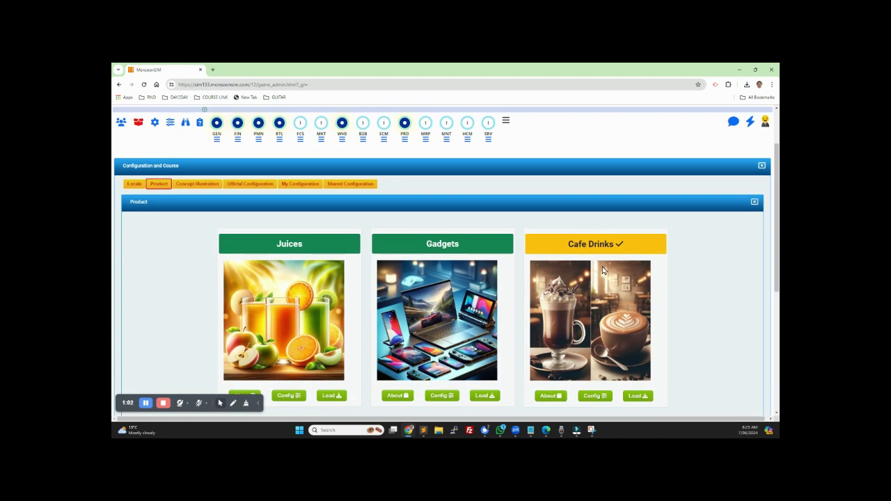
Open the GEN game parameters and expand the Product 1 Allow submenu to examine its product settings.
click(217, 139)
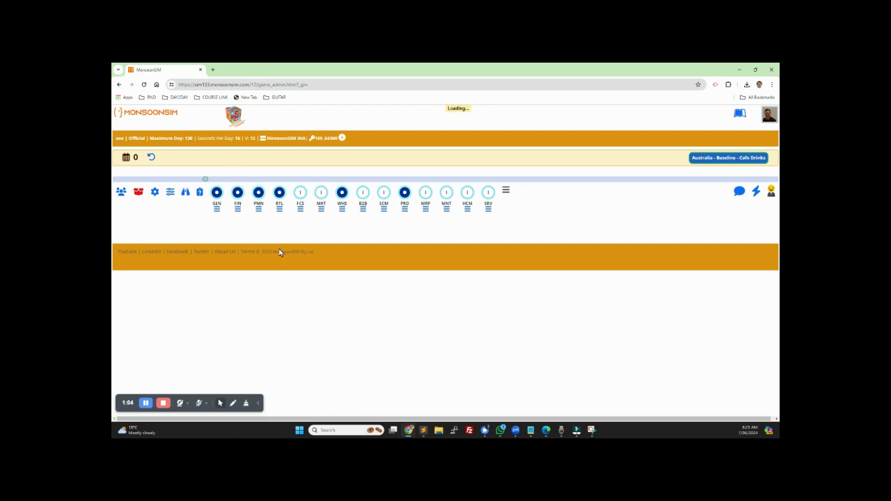
scroll(388, 279, down, 4)
scroll(388, 280, down, 1)
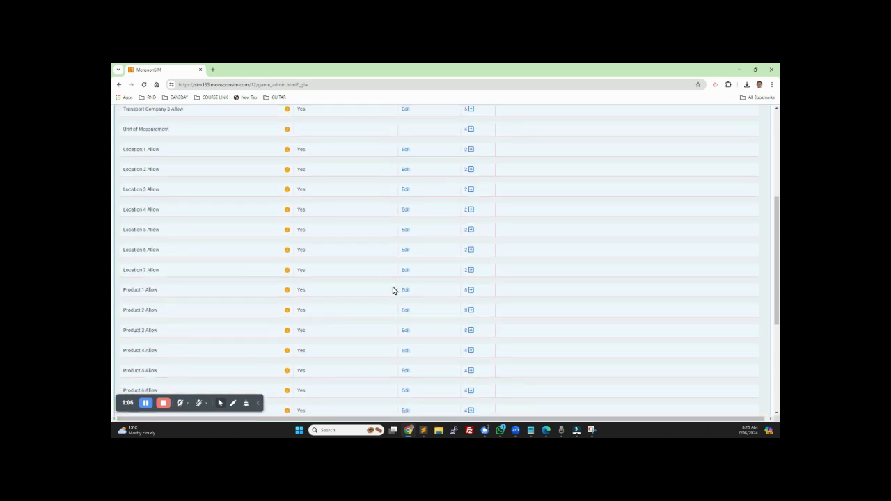
click(470, 291)
scroll(494, 301, down, 1)
double_click(241, 305)
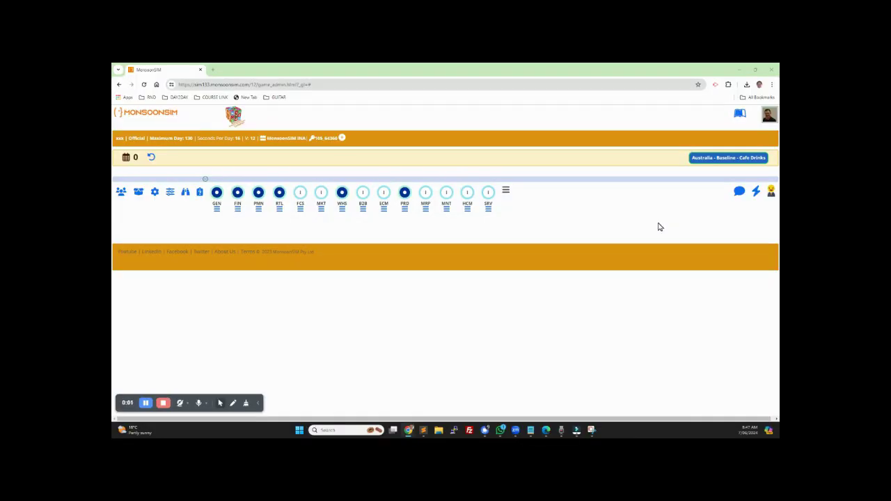
Ask the BOZ assistant "how many ways to score the teams" and read the scoring methods in its answer.
click(771, 193)
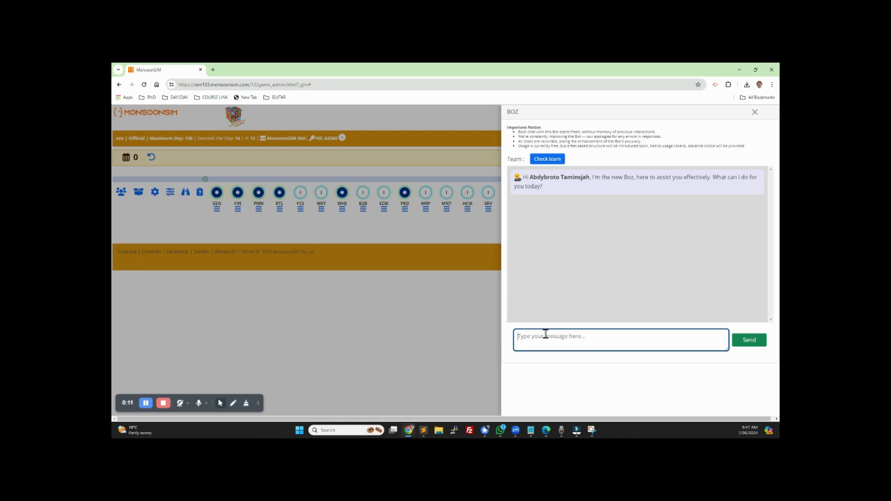
text(how many ways to score the teams)
key(Return)
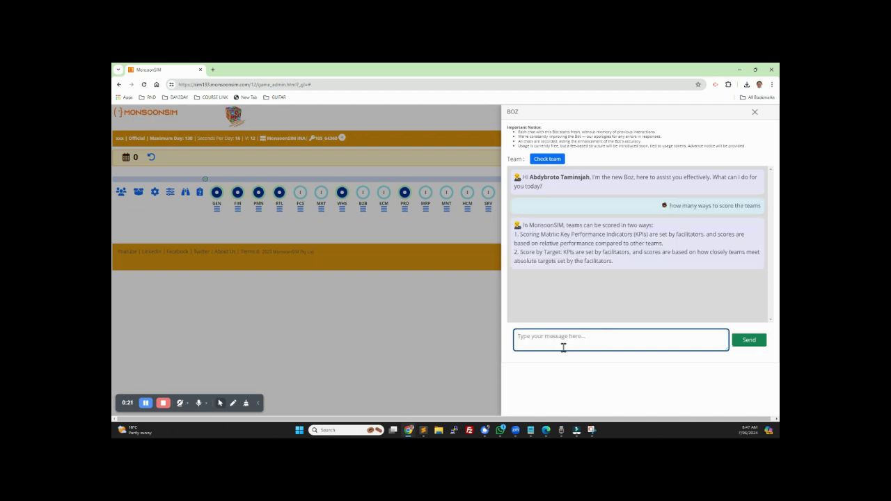
drag(521, 234, 575, 252)
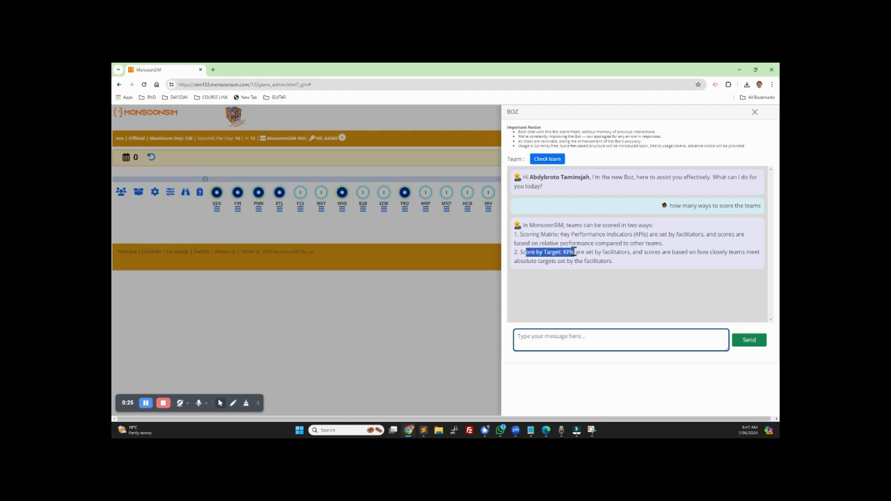
Ask BOZ about the differences between robot and virtual learners, and read its description of each type.
click(538, 340)
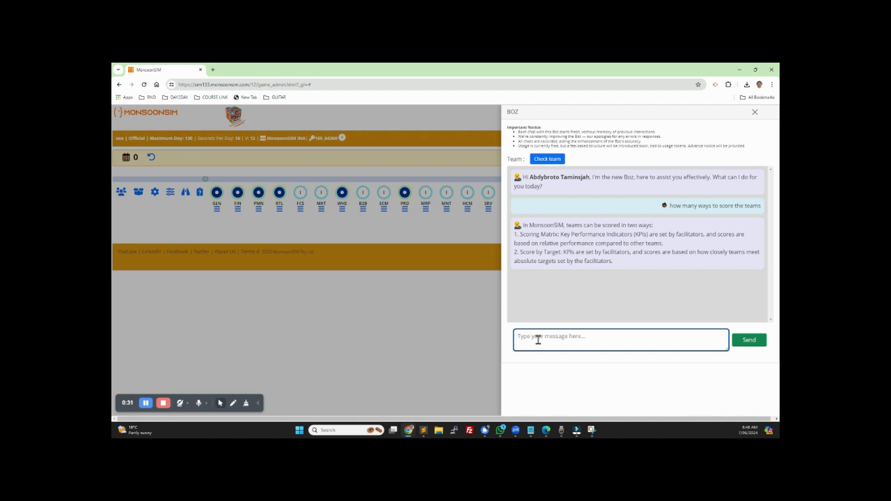
text(Wh)
text(een robot)
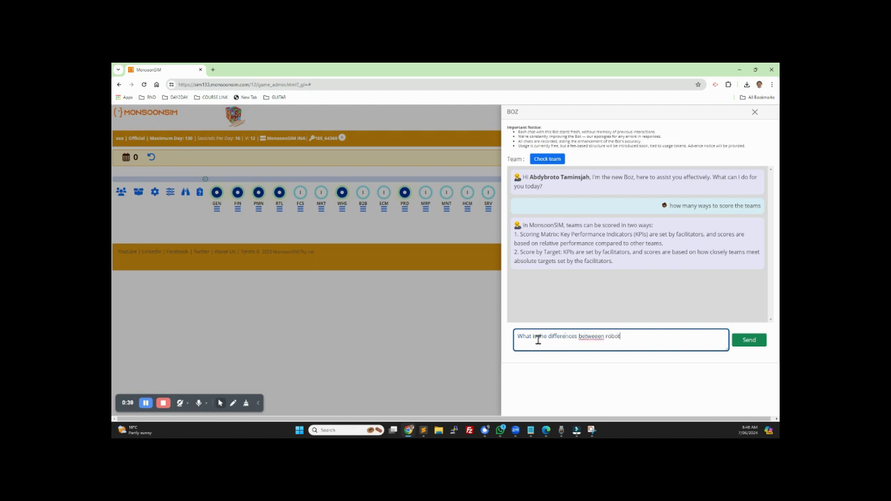
key(BackSpace)
key(BackSpace)
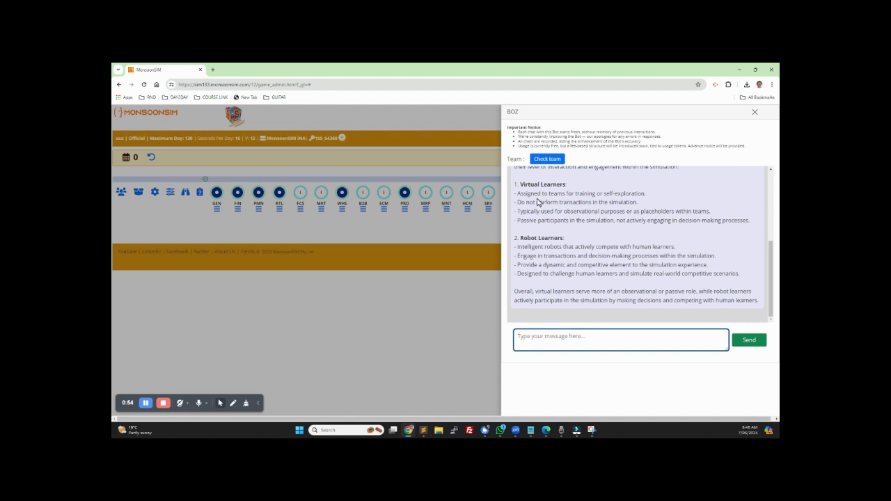
drag(527, 194, 702, 220)
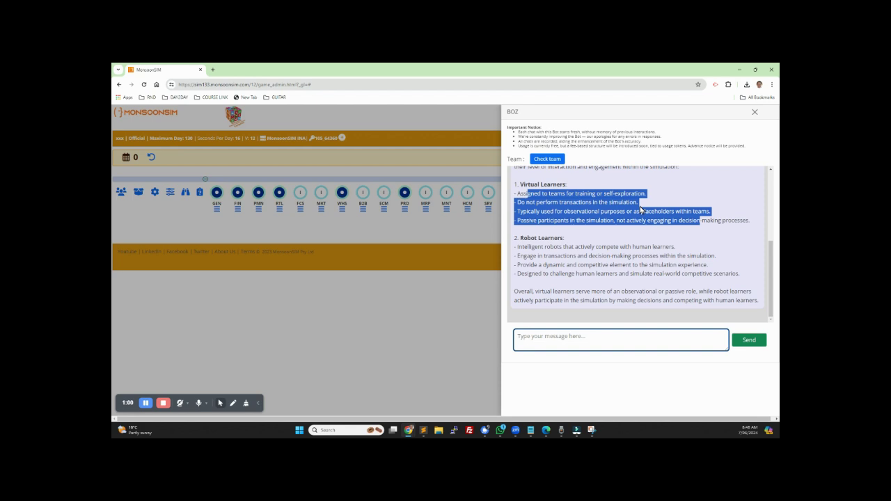
click(551, 211)
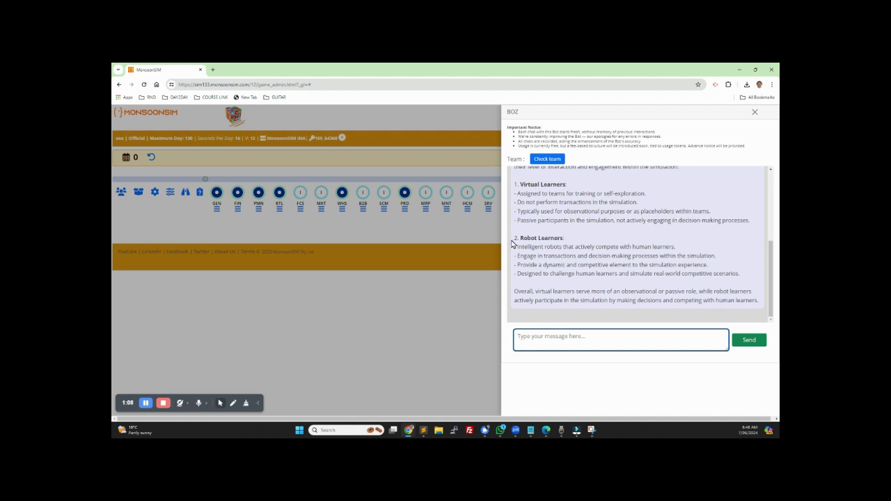
drag(520, 238, 646, 265)
click(560, 257)
Ask BOZ "how many ways to teach".
click(539, 340)
text(how many ways to teach)
key(Return)
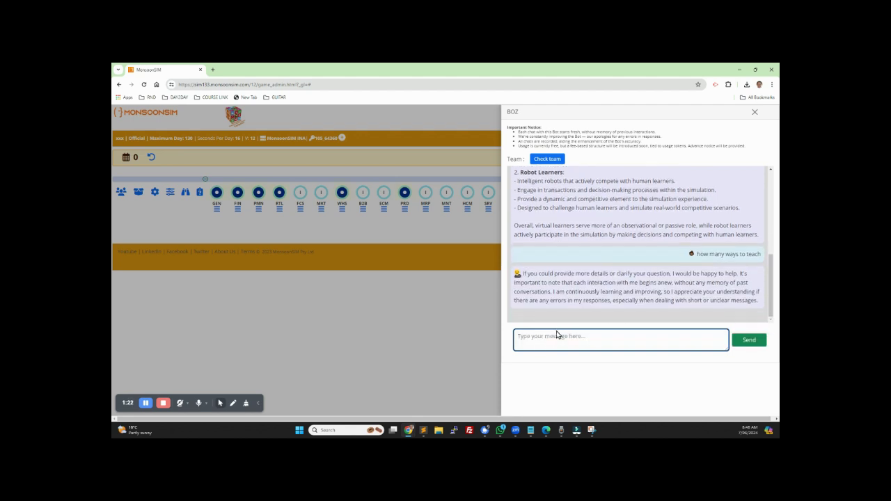
Send BOZ the request "tell me about step through" and read its explanation of that mode.
text(tell me about step through)
key(Return)
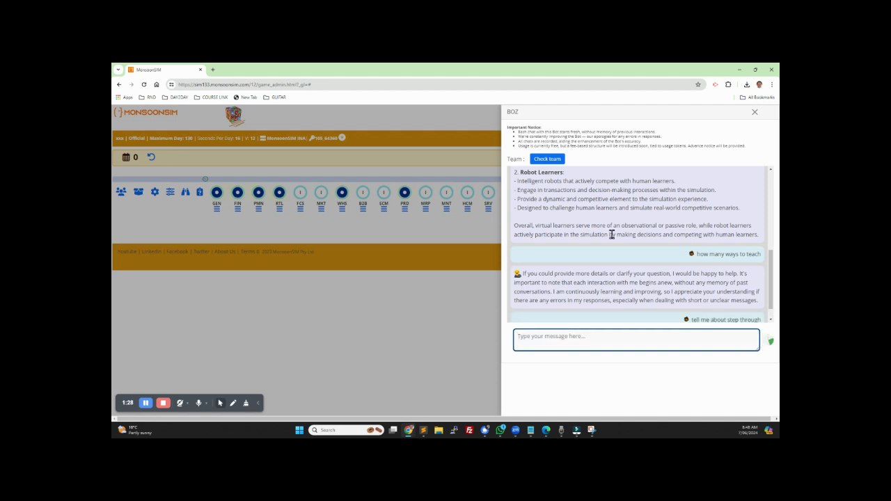
drag(587, 255, 713, 273)
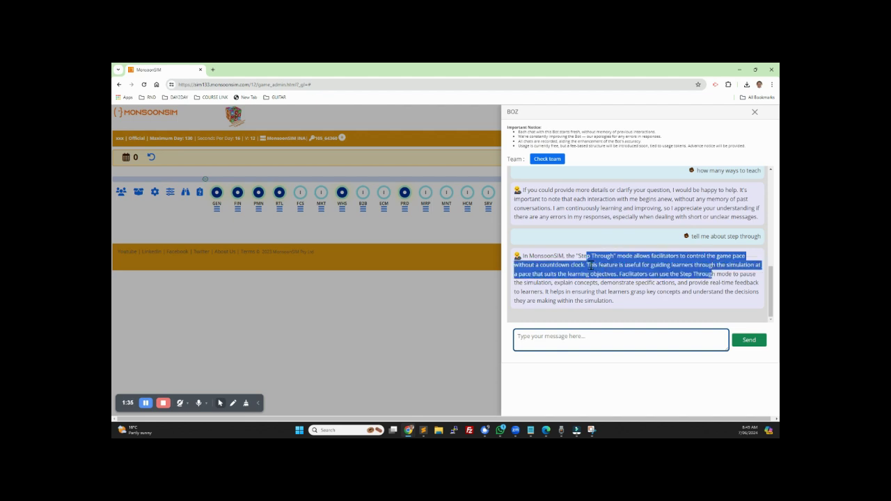
click(590, 266)
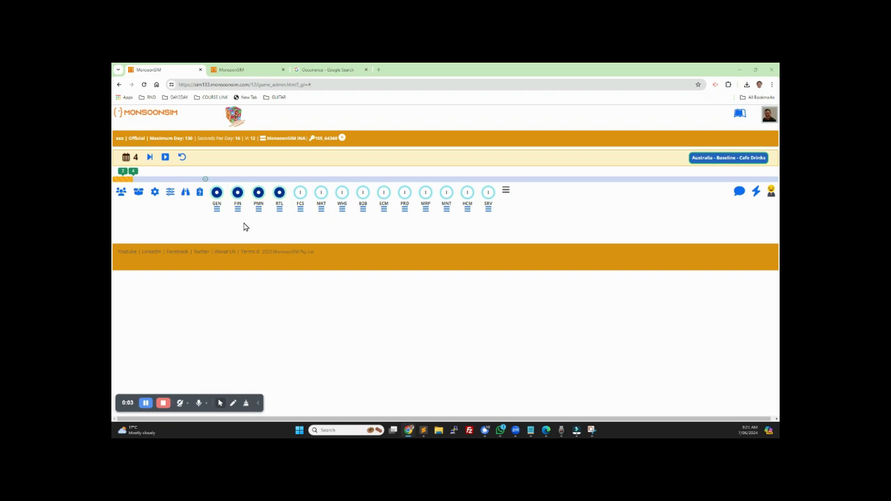
Open the FIN game parameters, read the explanation of the Journal Allow setting, and close it.
click(238, 209)
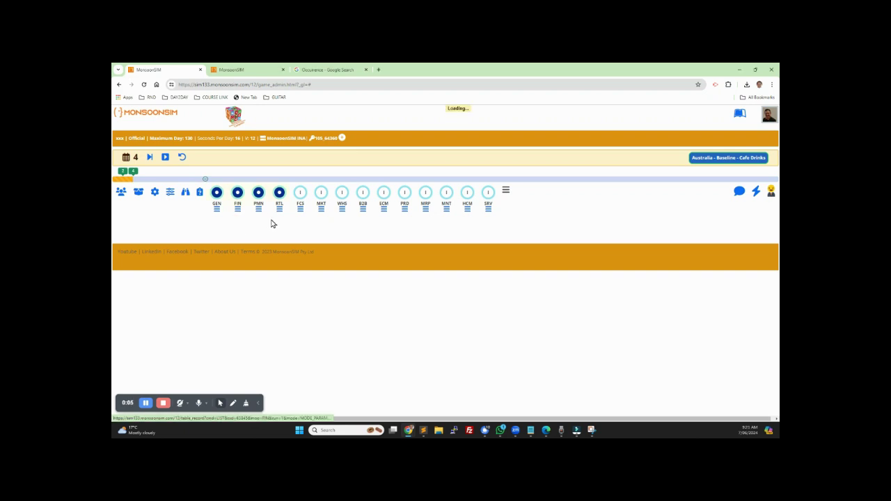
drag(128, 297, 172, 303)
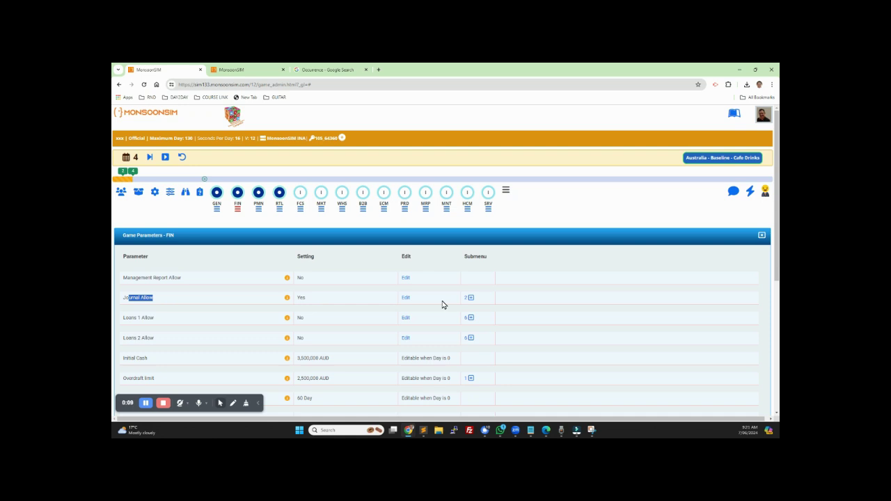
click(287, 298)
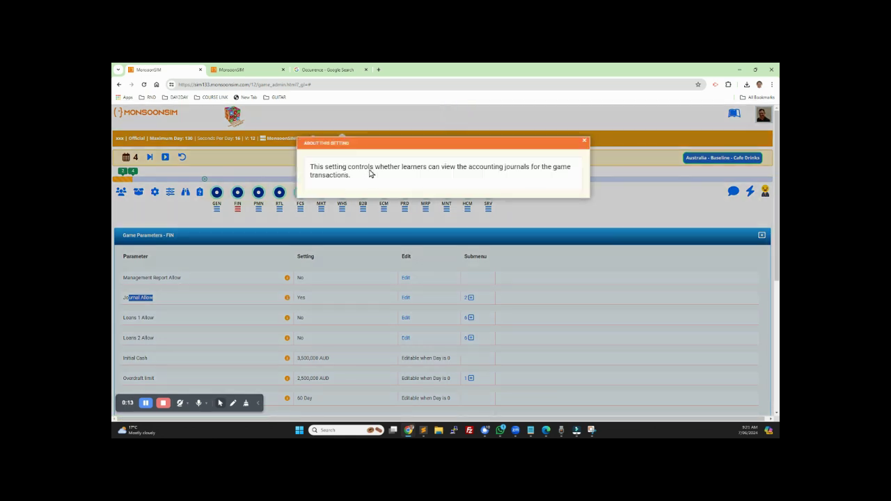
double_click(520, 174)
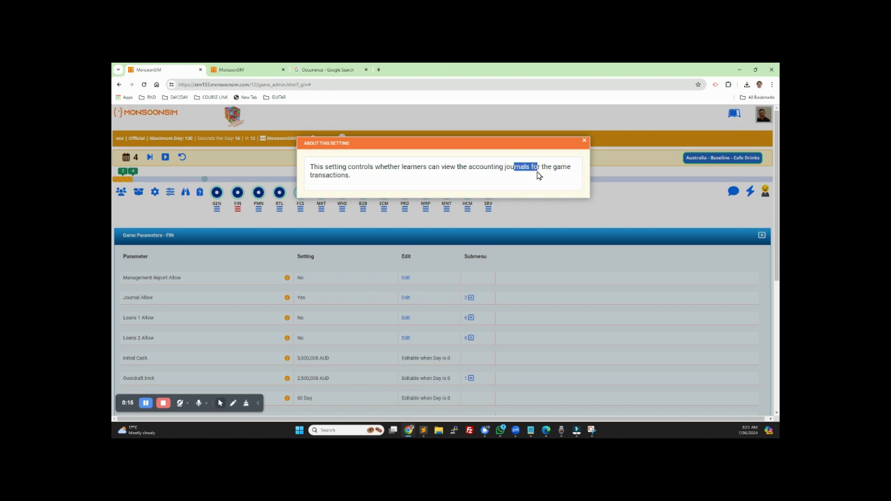
click(443, 184)
click(584, 141)
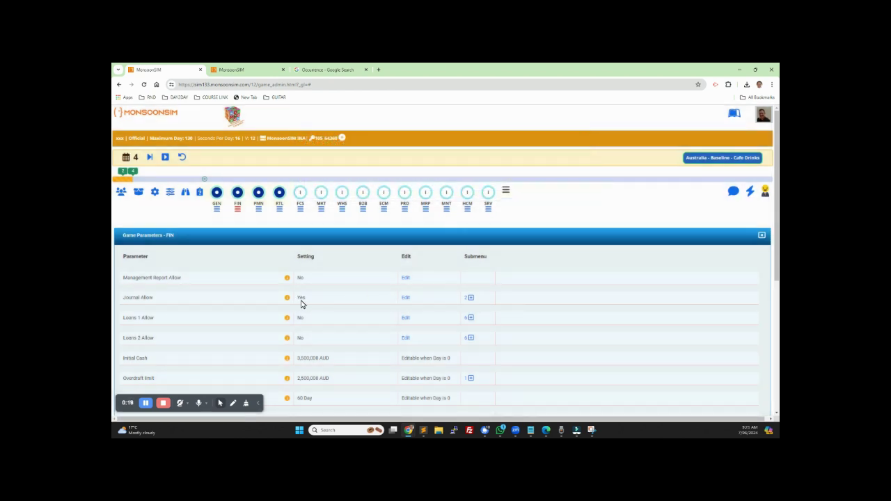
Check the Journal Allow setting's value, and reopen the Journal on team 1's player page.
drag(298, 299, 308, 304)
click(232, 70)
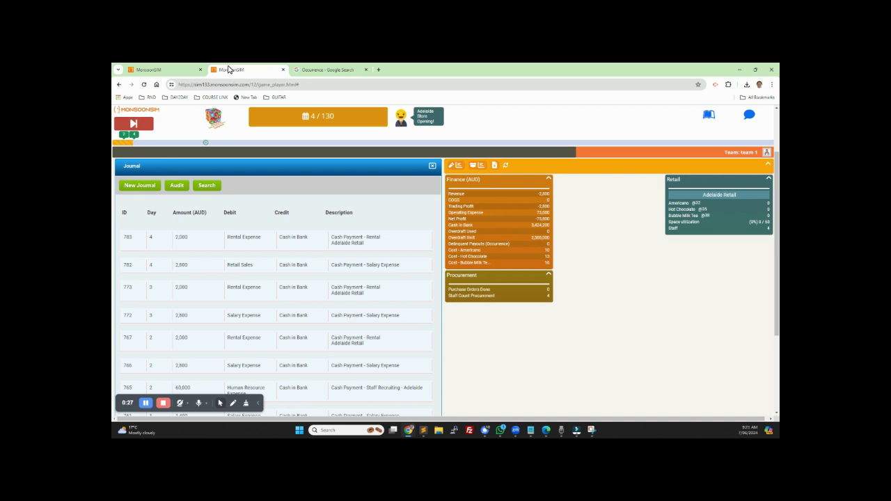
click(291, 208)
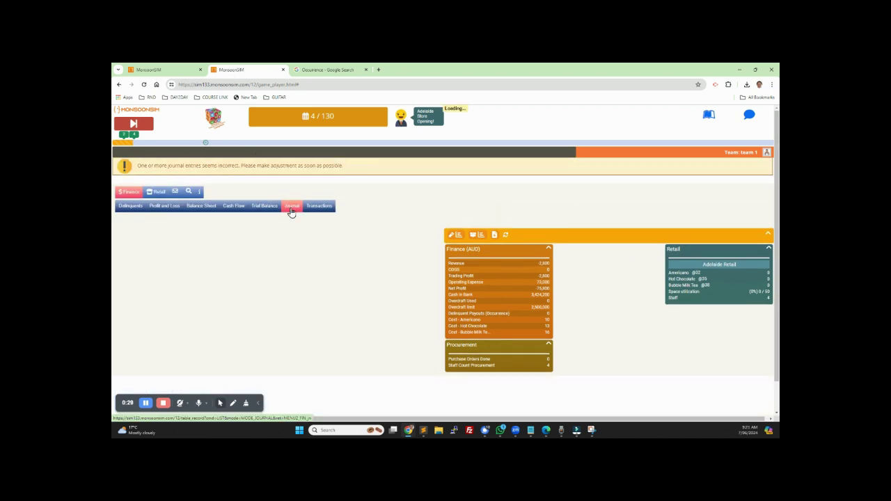
Reset the game to day 0 from the admin page, and reopen the Journal on team 1's player page.
click(172, 70)
click(182, 158)
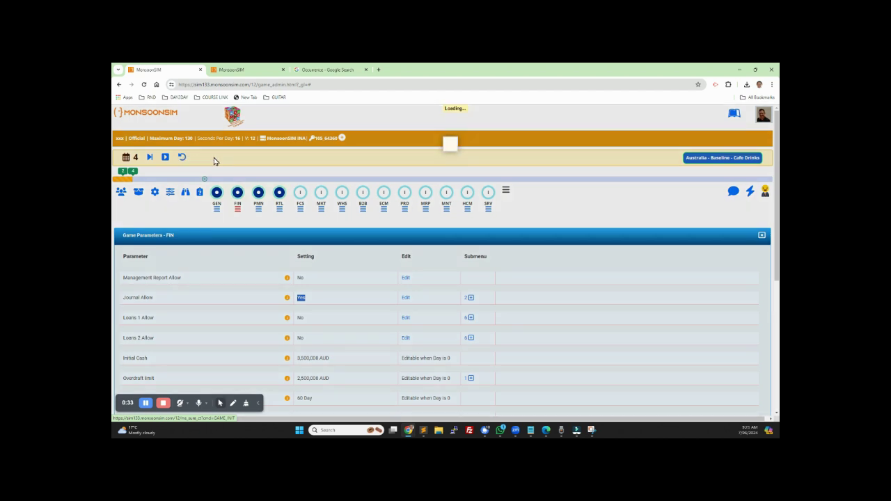
click(502, 180)
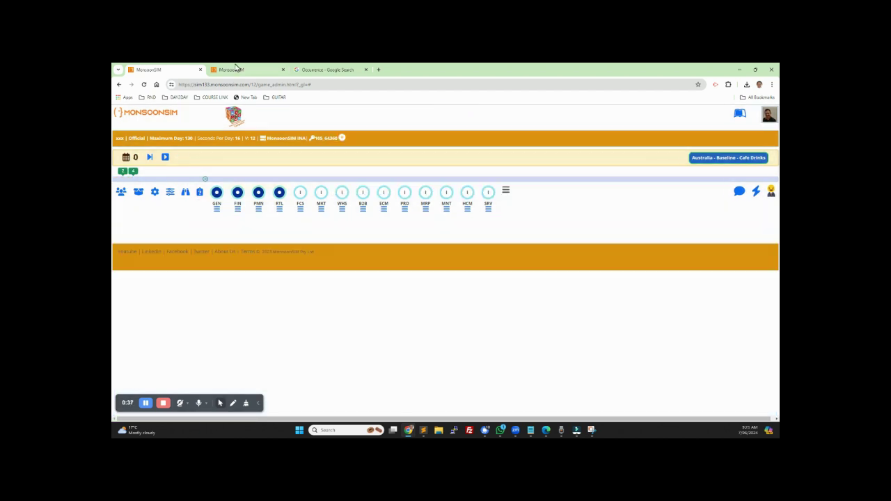
click(233, 70)
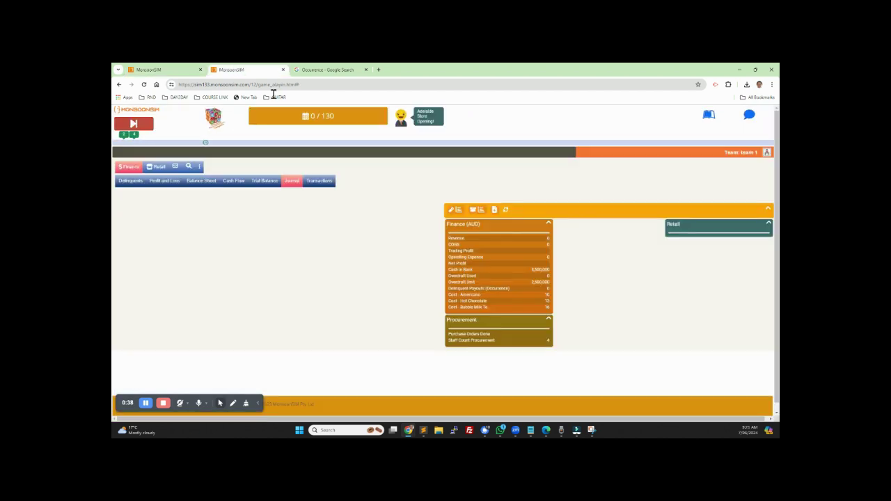
click(291, 181)
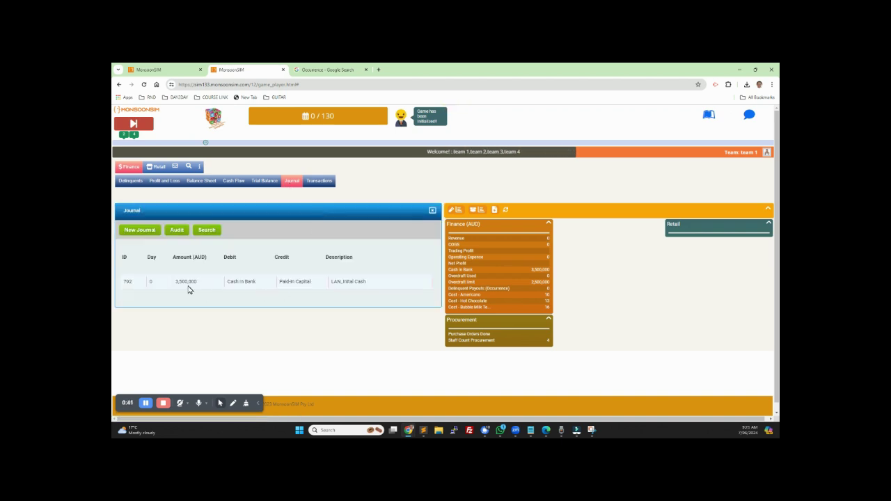
Highlight the initial cash amount in team 1's Journal, advance the game to day 1, and refresh the Journal.
double_click(180, 282)
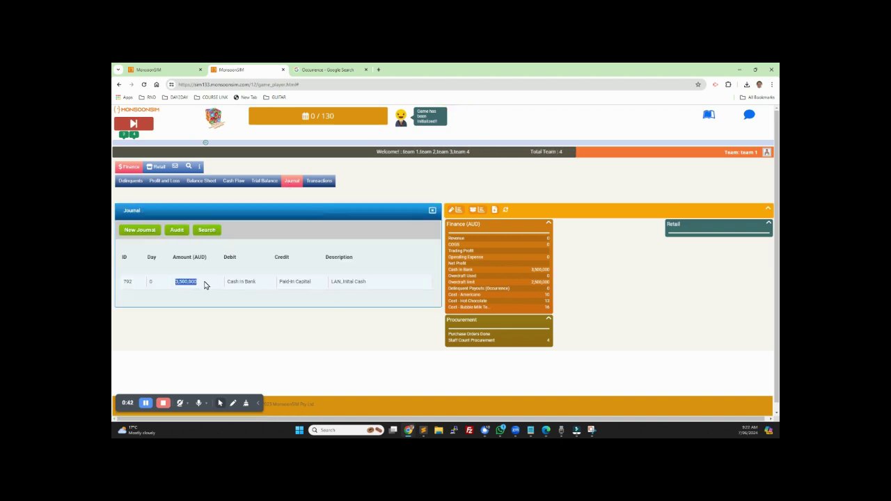
click(135, 125)
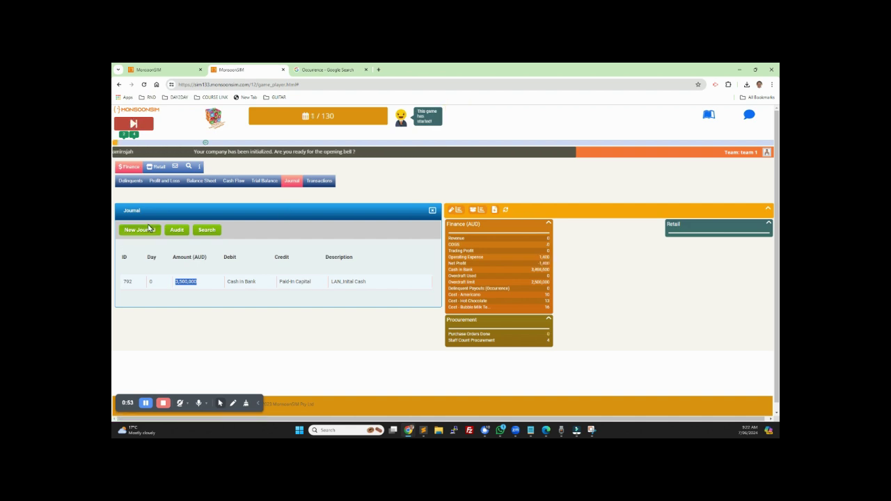
click(296, 182)
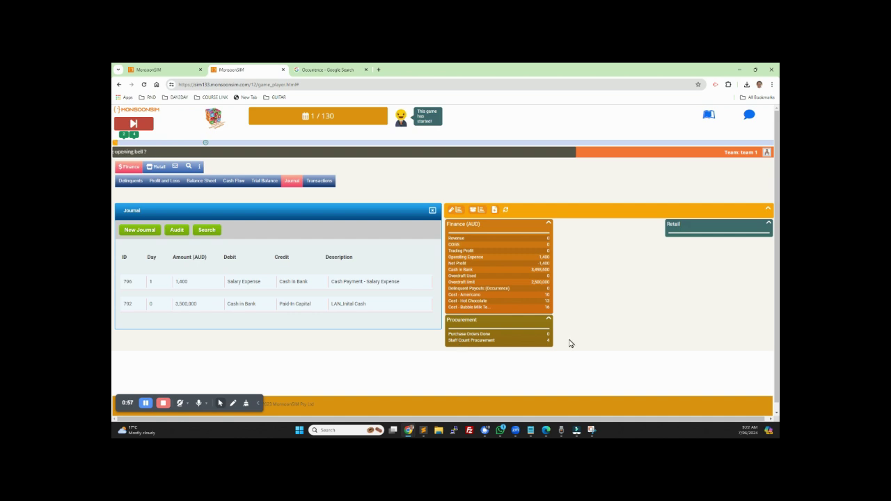
Read the guide explanations for Staff Count Procurement and Operating Expense, and compare them with the salary expense entry in the Journal.
drag(448, 340, 500, 344)
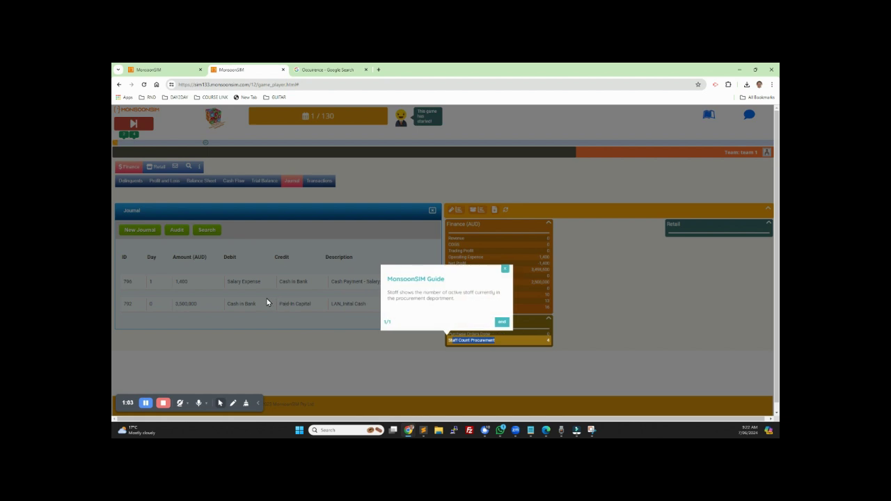
click(506, 268)
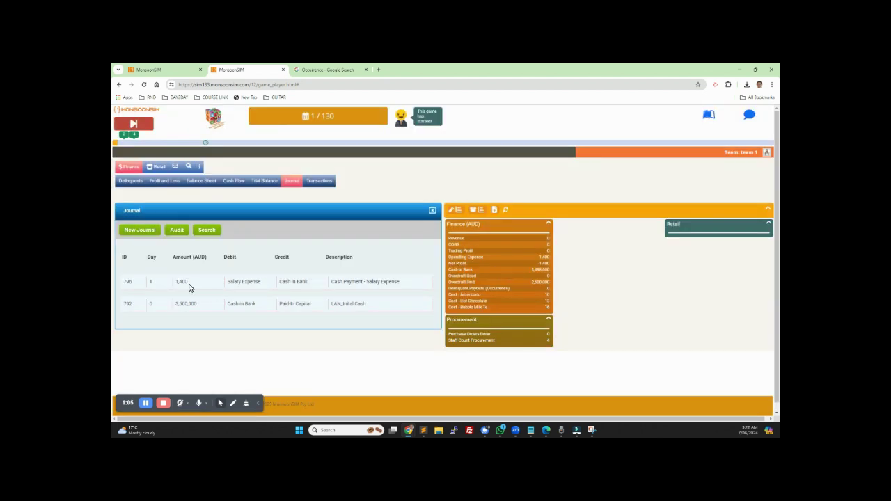
drag(188, 285, 176, 288)
drag(455, 258, 552, 261)
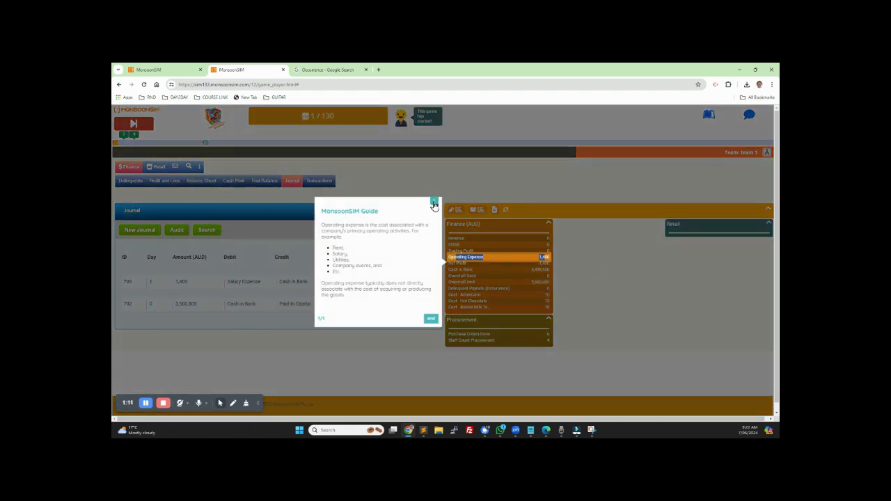
click(434, 201)
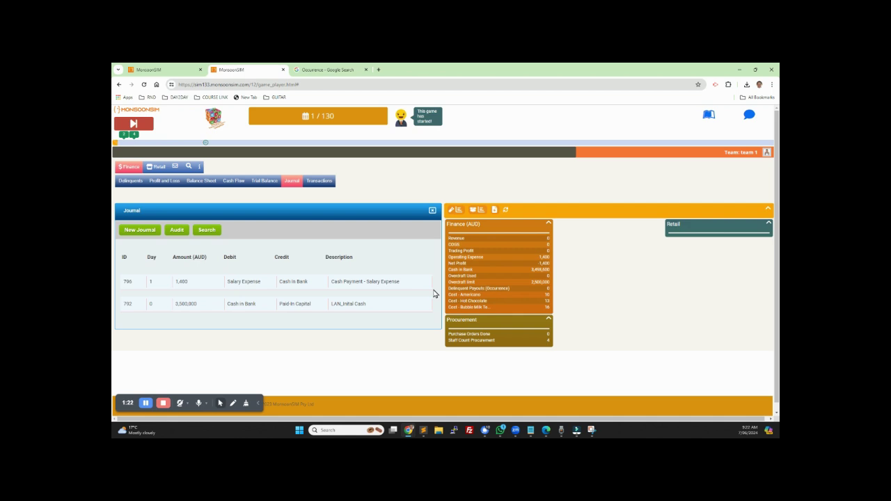
Open the FIN game parameters on the admin page, expand the Journal Allow submenu, and check the Maximum Journal Adjust setting.
click(150, 70)
click(239, 212)
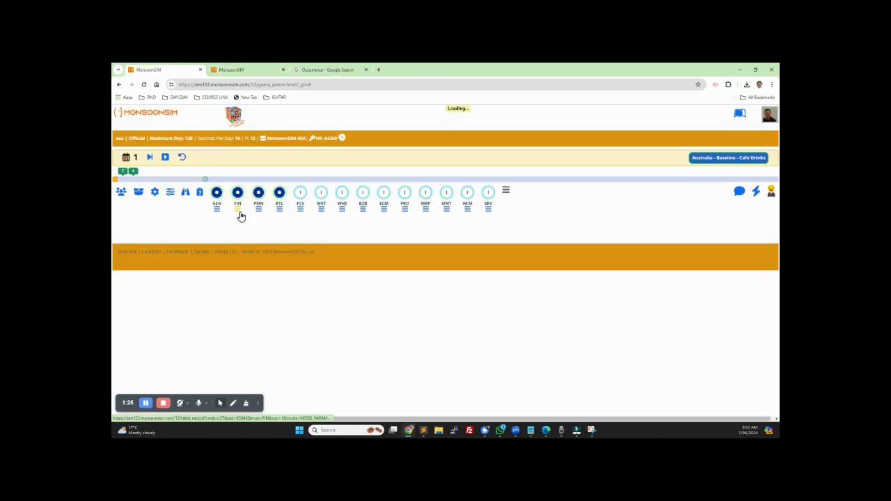
click(470, 298)
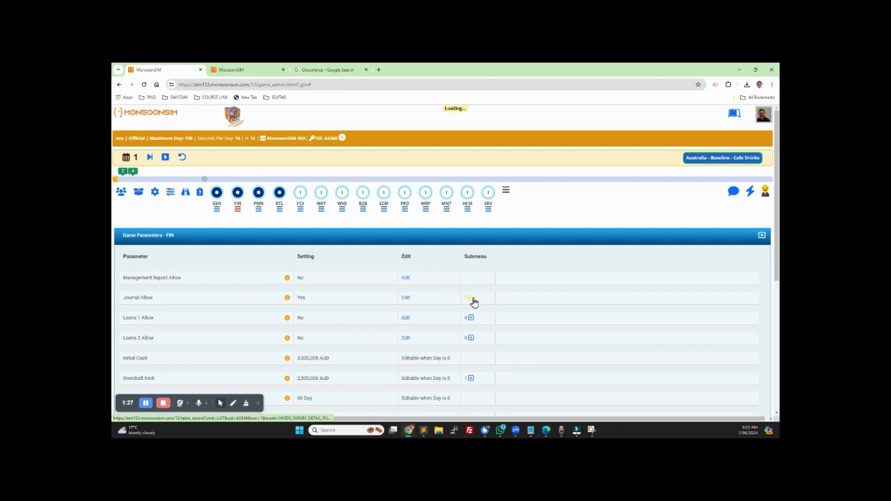
scroll(516, 306, down, 1)
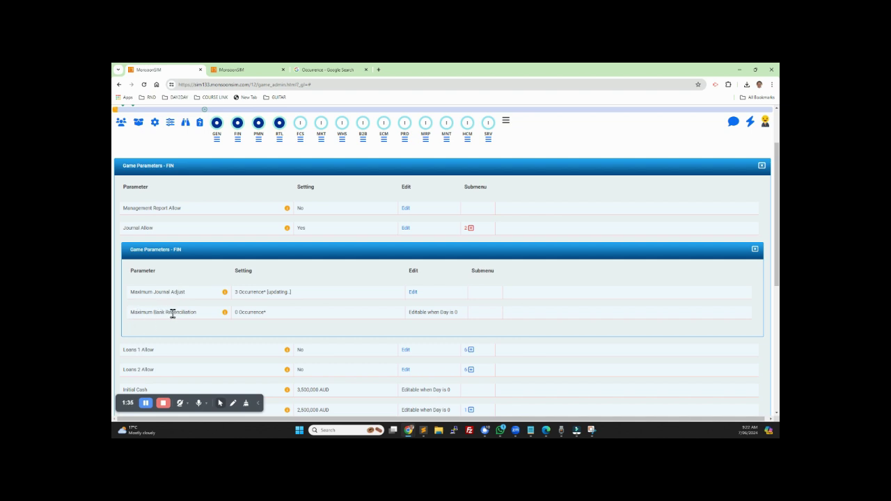
double_click(235, 292)
drag(241, 293, 267, 292)
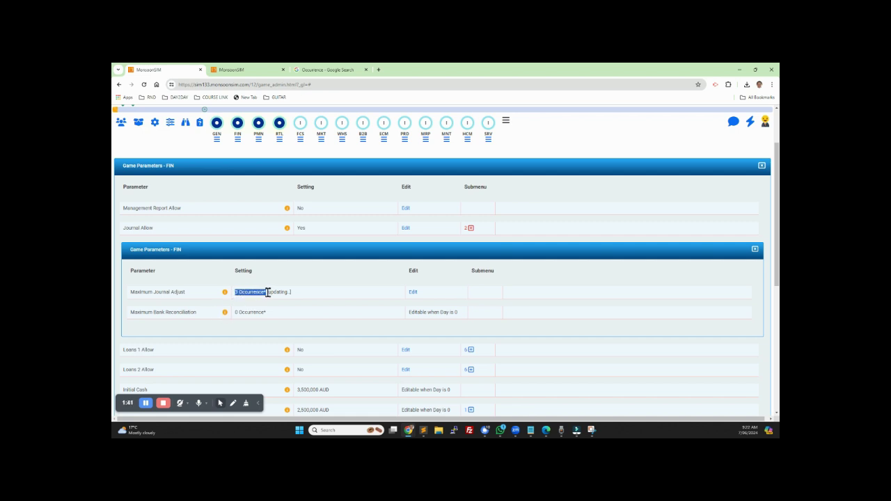
Read the explanations of the Maximum Journal Adjust and Maximum Bank Reconciliation settings, closing each one.
click(224, 293)
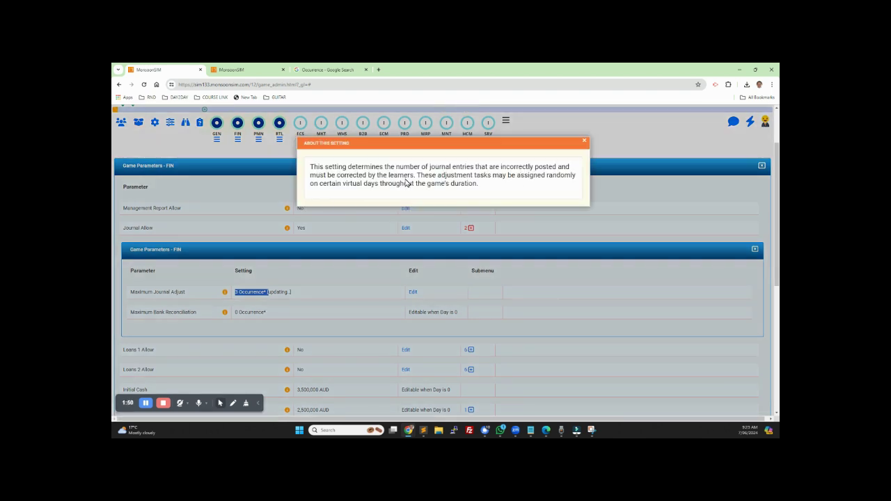
click(584, 141)
click(225, 312)
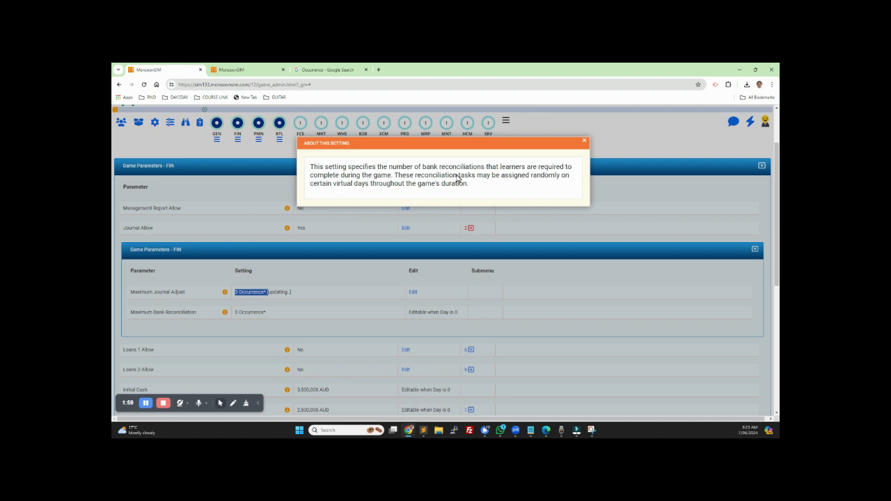
click(585, 141)
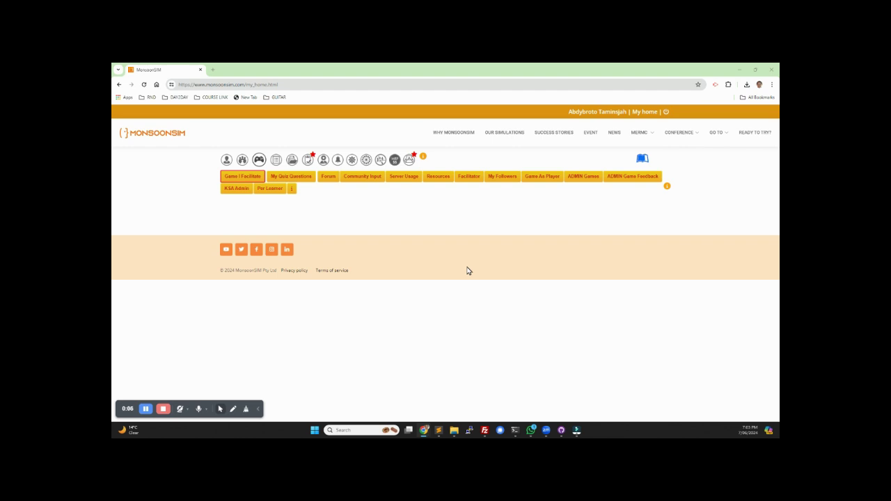
Open the MonsoonSIM Active Guide from the home page, search for "budget", and show the Budget & Management Report presentation.
click(642, 159)
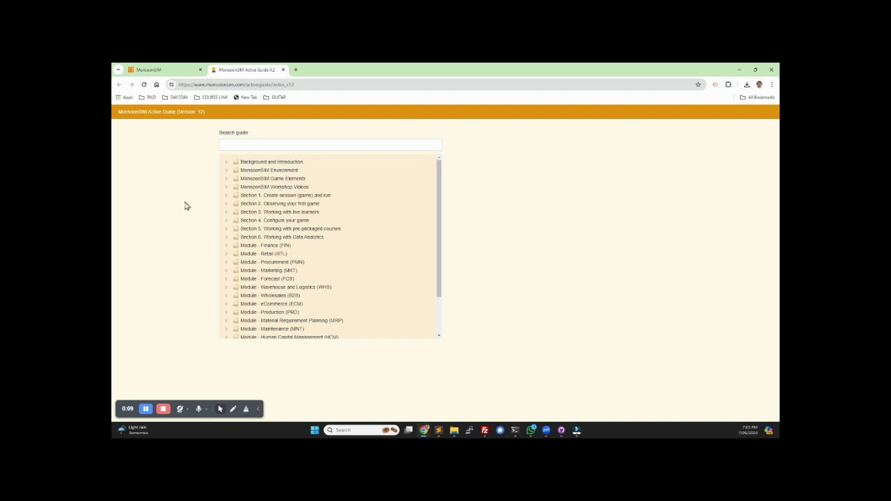
drag(177, 112, 203, 111)
click(235, 144)
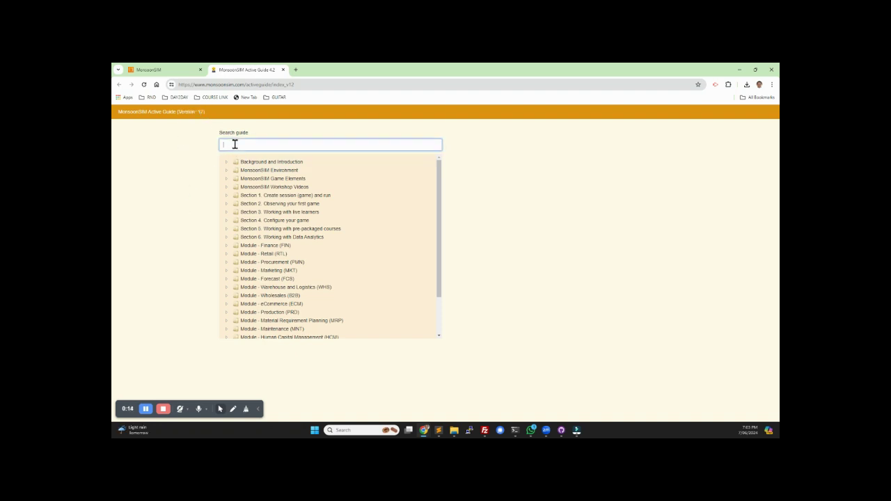
text(budget)
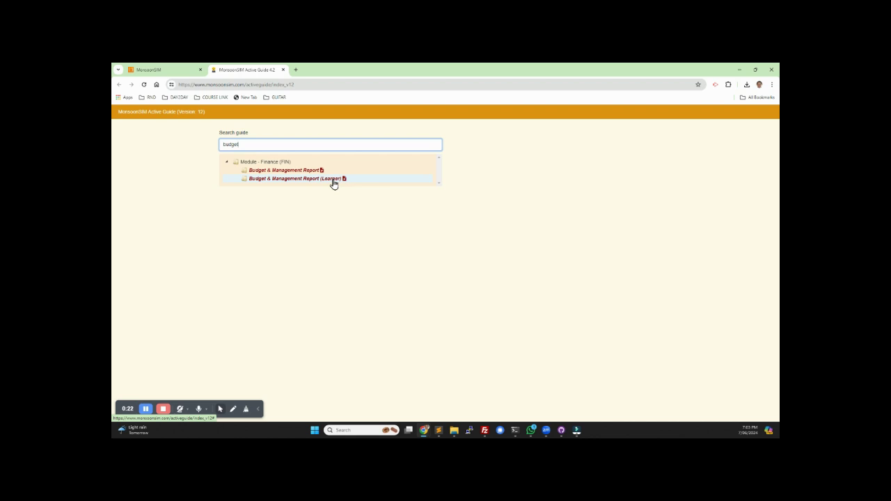
click(309, 172)
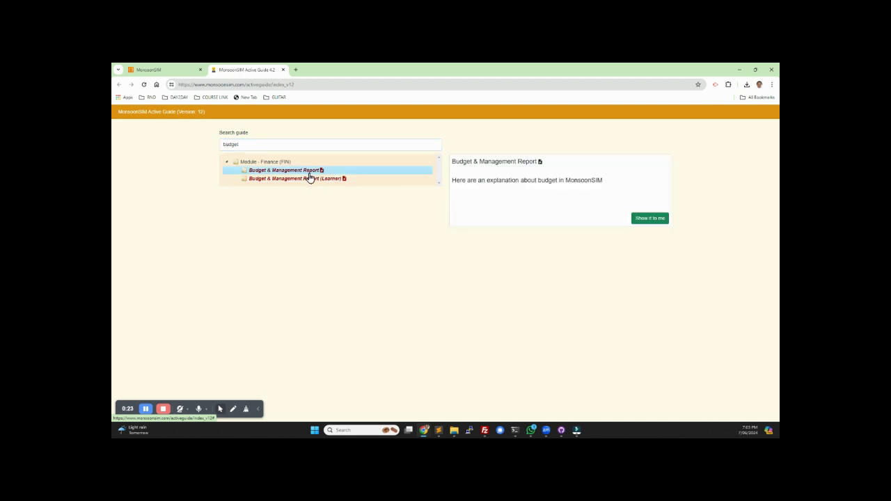
click(645, 220)
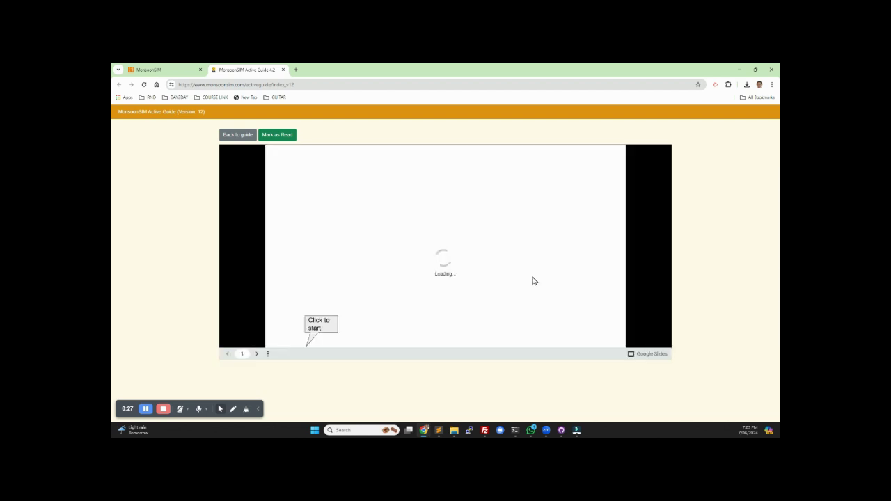
Page through the Budget & Management Report presentation up to slide 12 and return to the guide.
click(255, 355)
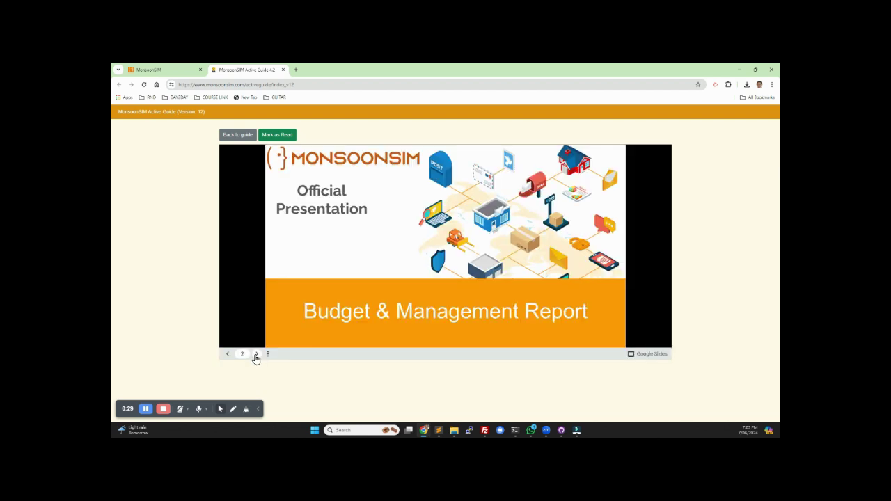
click(255, 355)
click(255, 355)
click(256, 355)
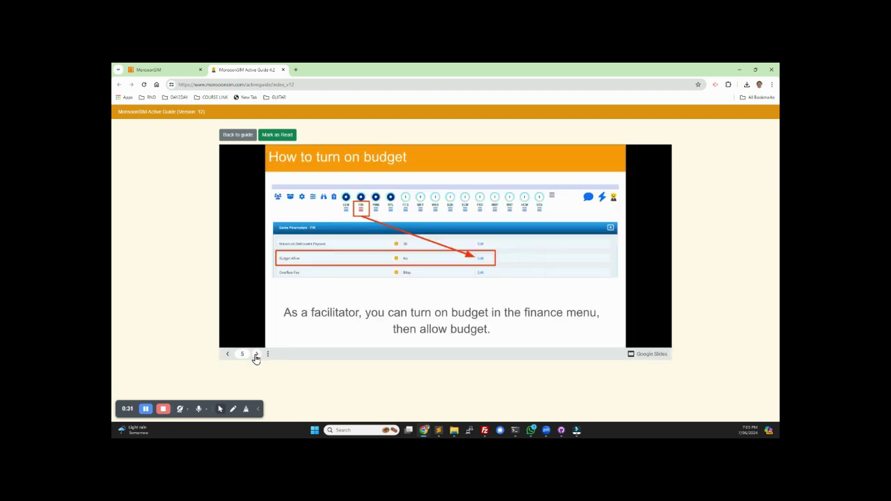
click(256, 355)
click(256, 355)
click(255, 355)
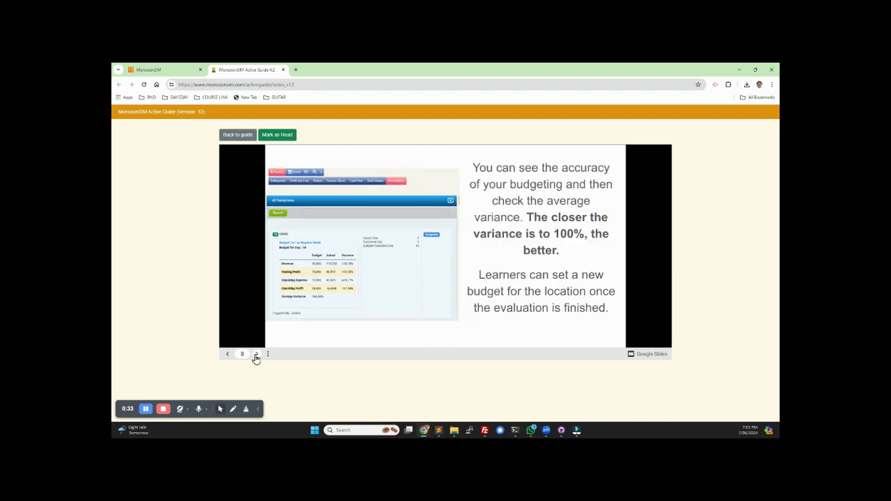
click(256, 355)
click(256, 355)
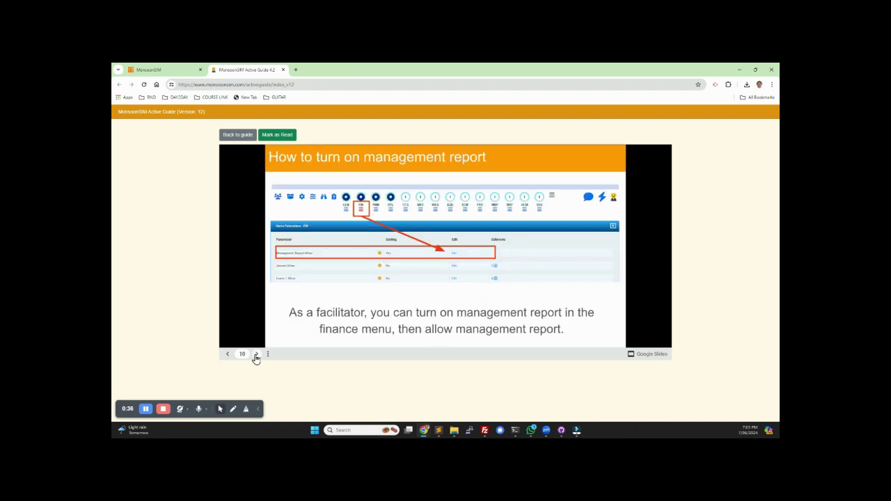
click(256, 355)
click(255, 355)
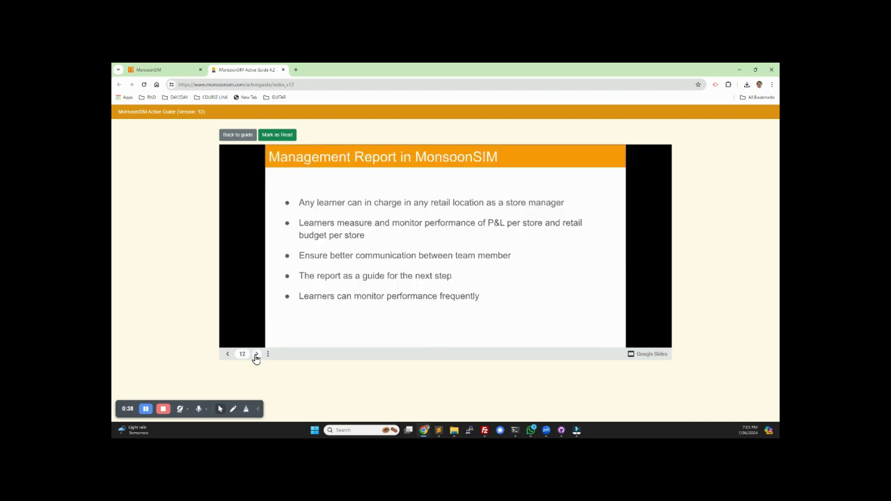
click(232, 135)
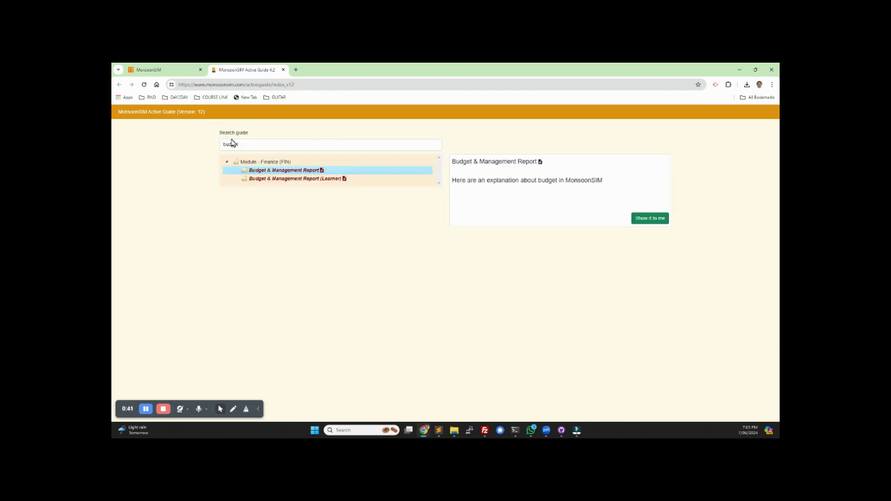
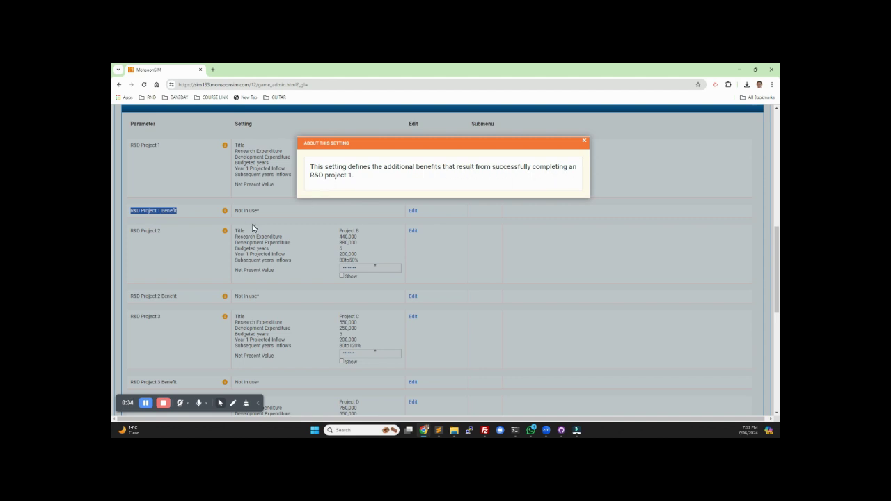
Close the setting explanation, open R&D Project 1 Benefit for editing, and choose "Reduce your environmental impacts by 50%".
click(277, 224)
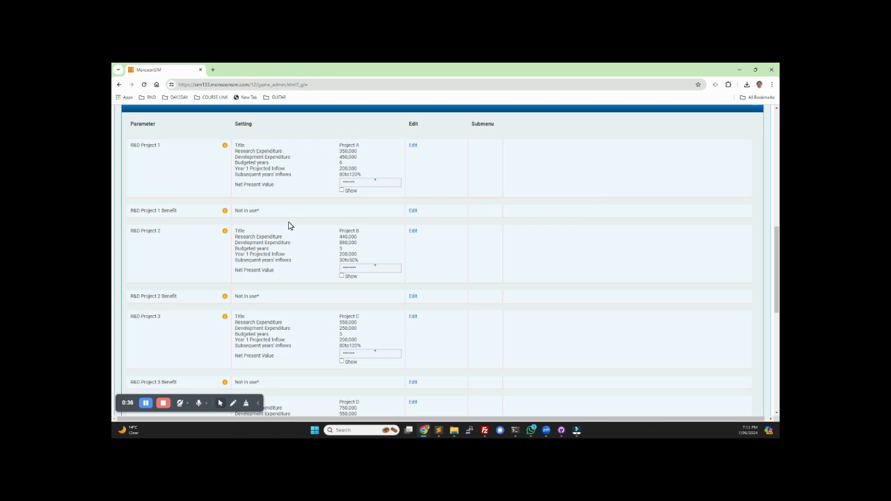
click(413, 212)
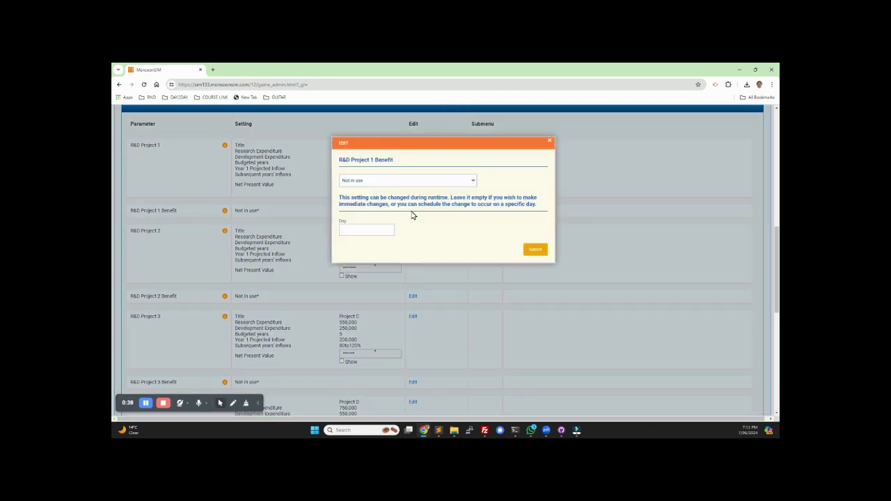
click(377, 183)
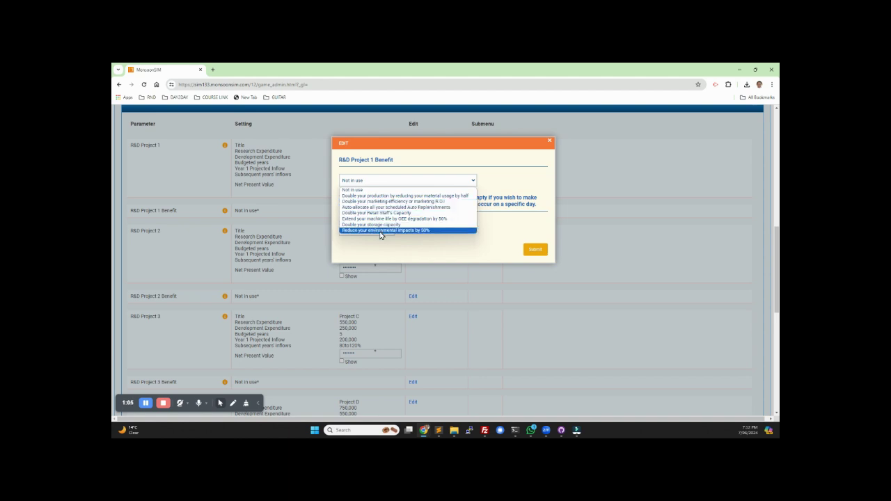
click(381, 231)
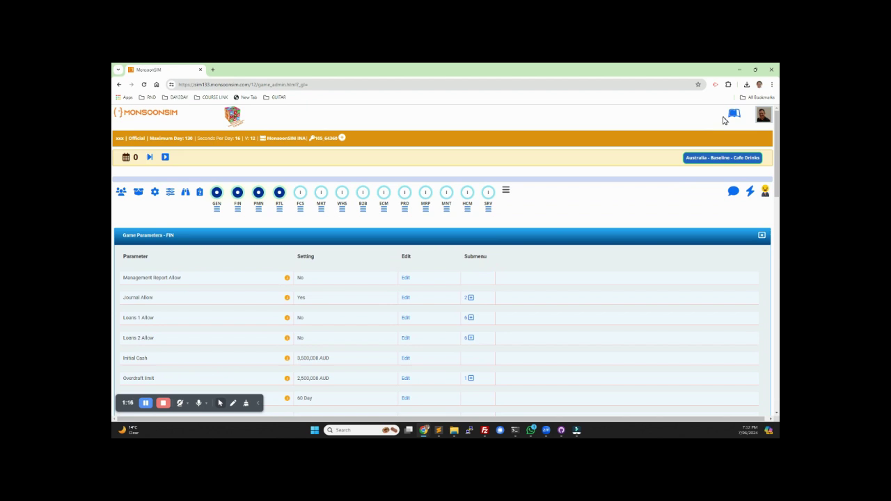
Open the Active Guide from the admin page, search for "&D", and show the R&D Benefit presentation.
click(733, 117)
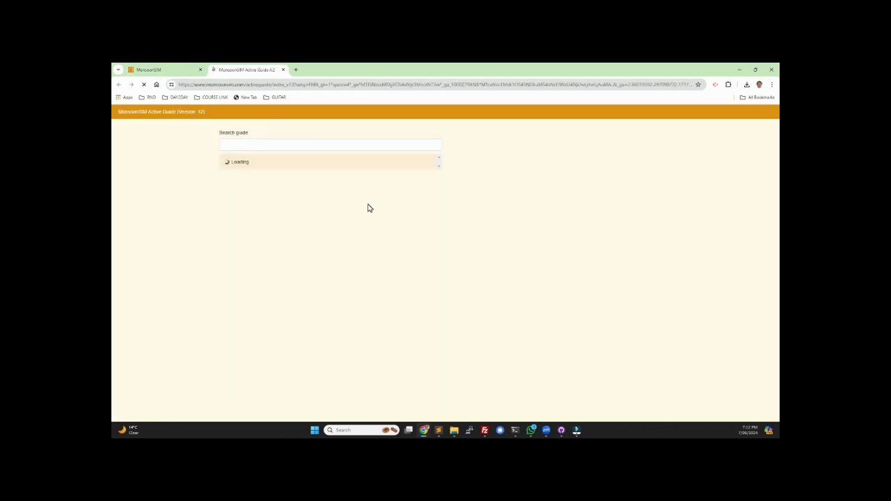
click(242, 144)
text(fina)
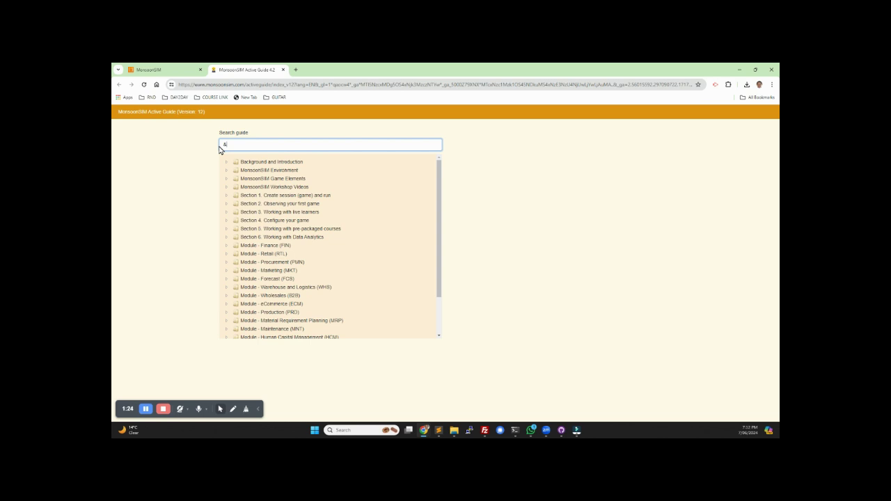
text(&D)
click(267, 171)
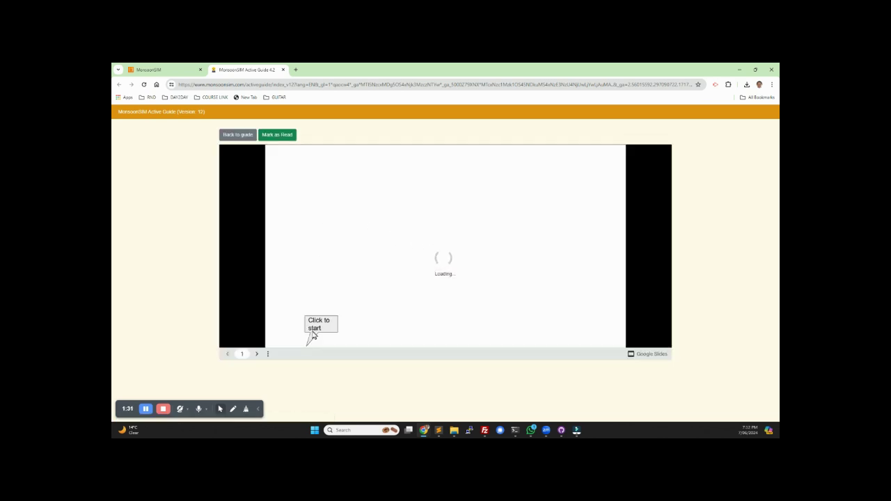
Page through the R&D Benefit presentation to the R&D Benefit Options slide.
click(257, 356)
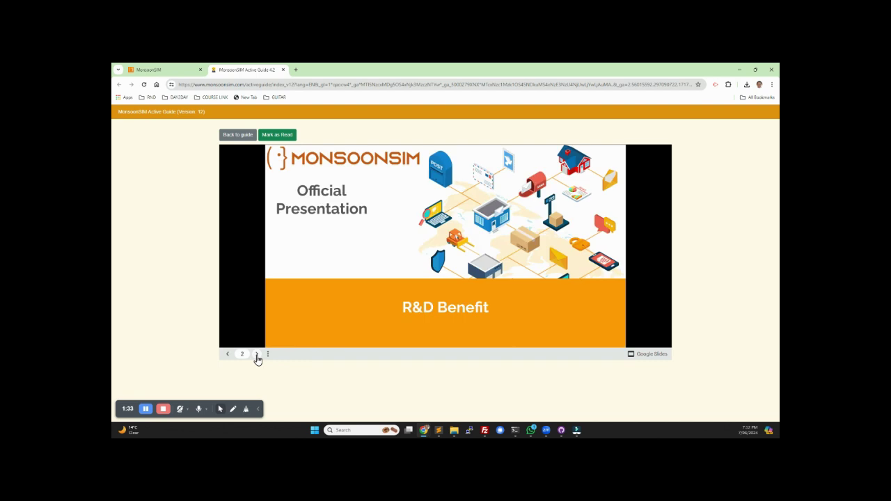
click(257, 356)
click(257, 356)
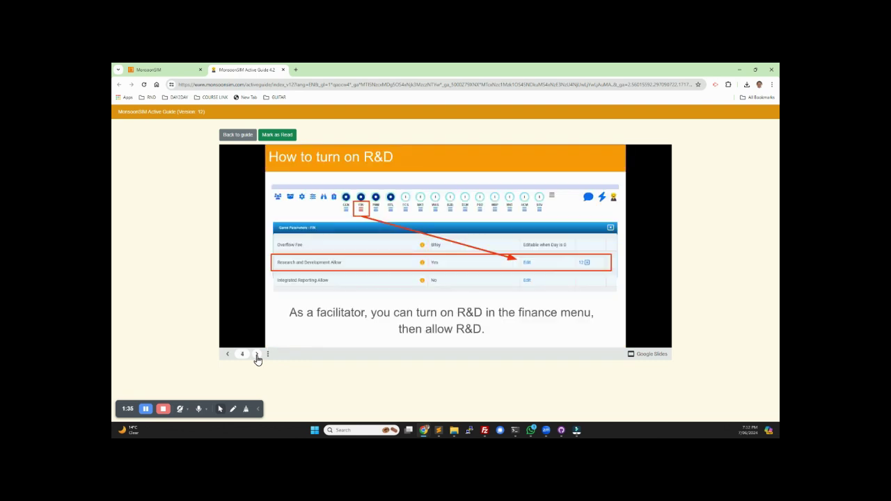
click(257, 356)
click(257, 355)
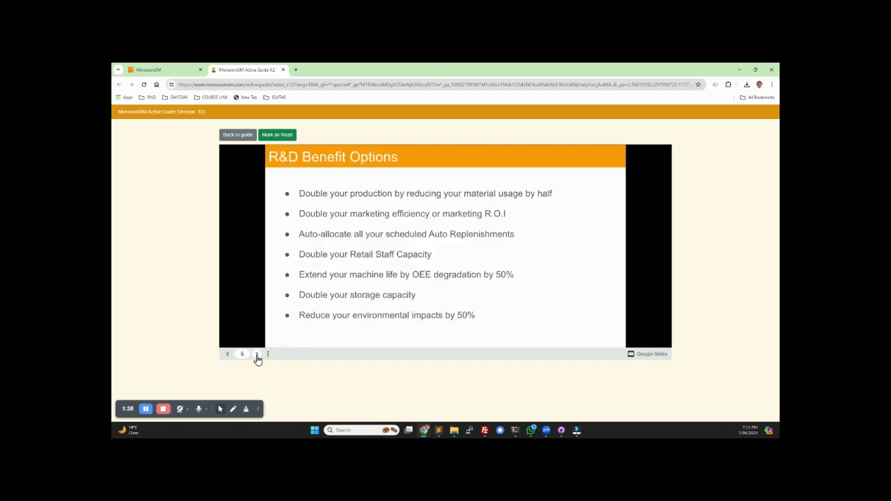